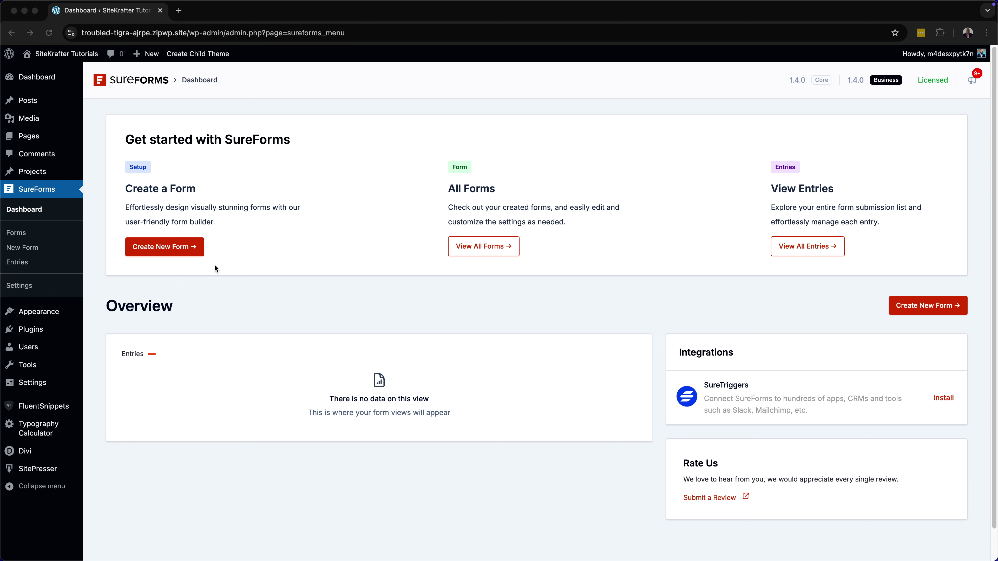
# Create a new form from scratch and add Email, Textarea and Phone Number fields to it
pyautogui.click(162, 249)
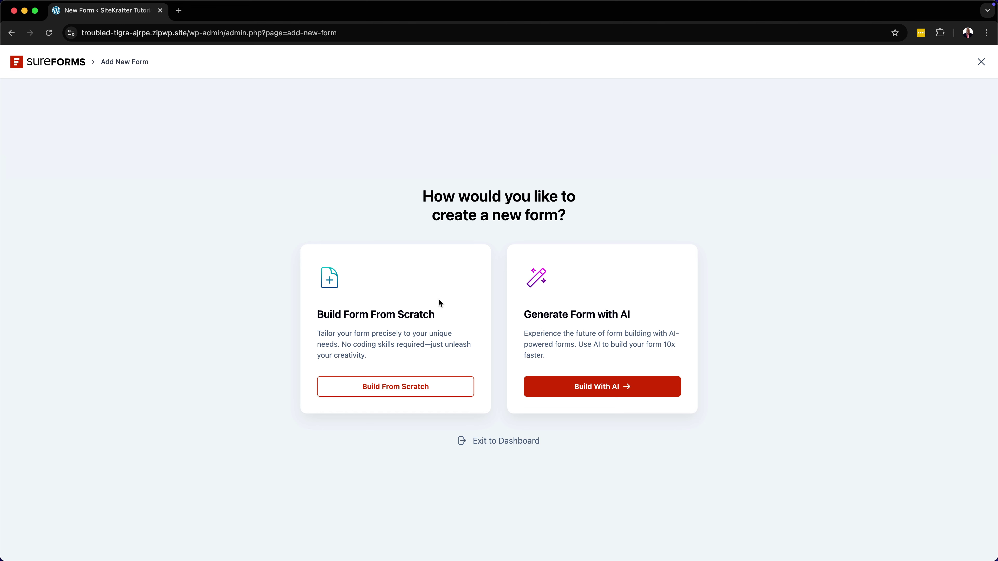
pyautogui.click(390, 391)
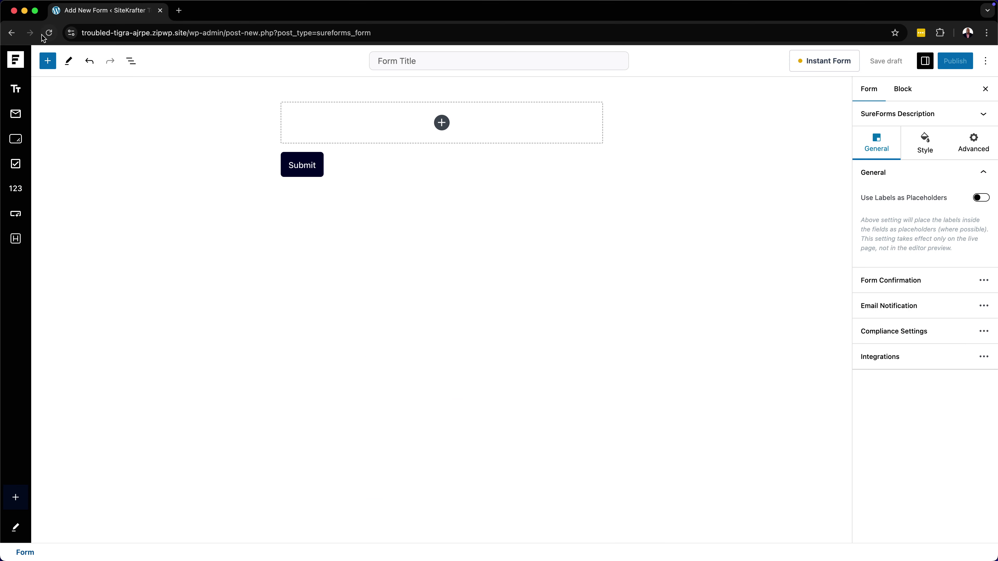
pyautogui.click(48, 61)
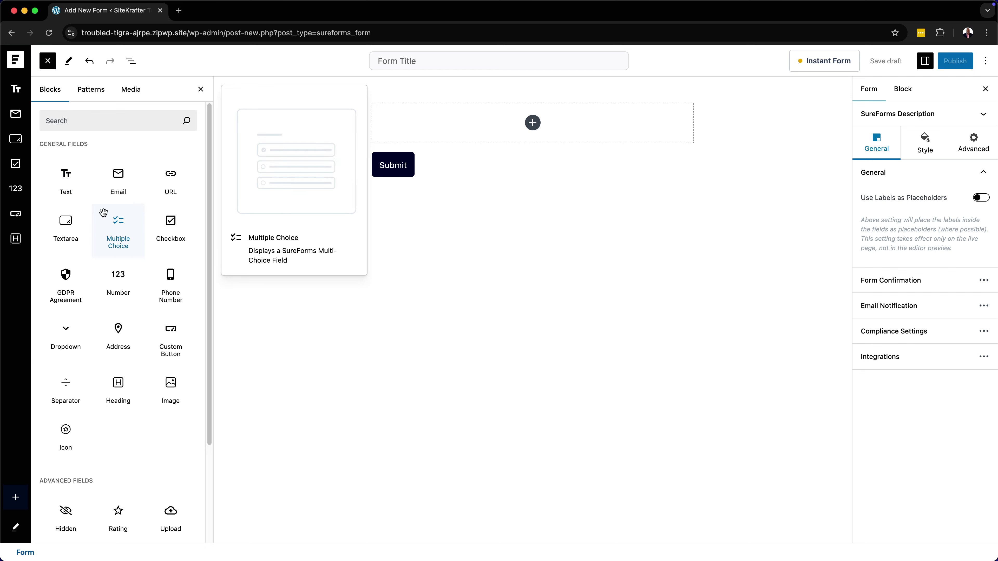
pyautogui.click(118, 177)
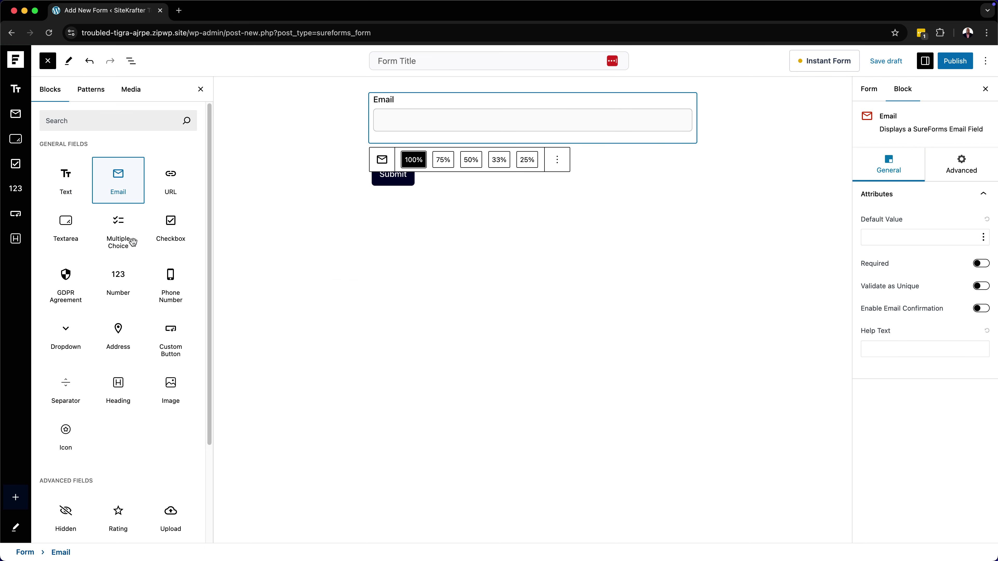
pyautogui.click(69, 222)
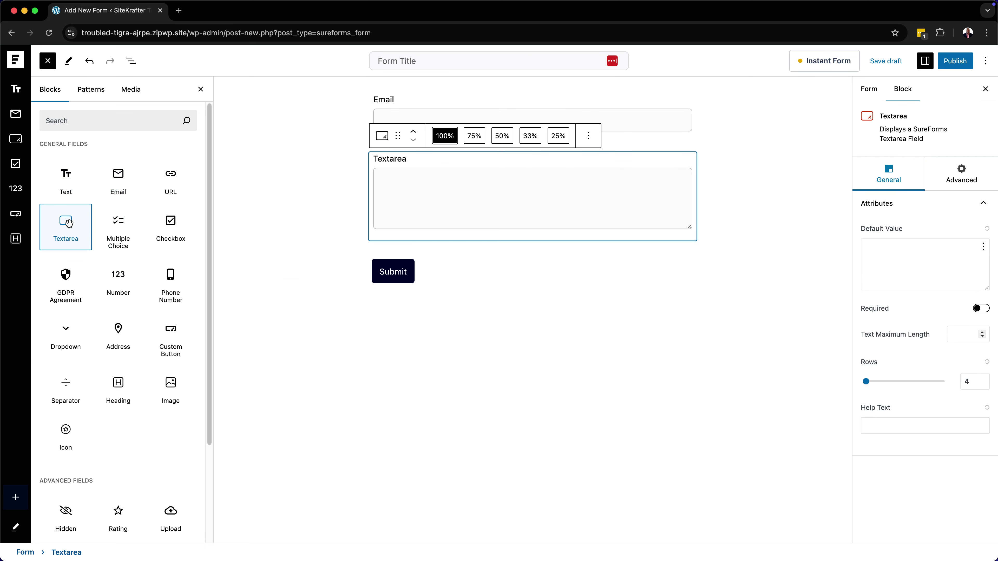
pyautogui.click(180, 291)
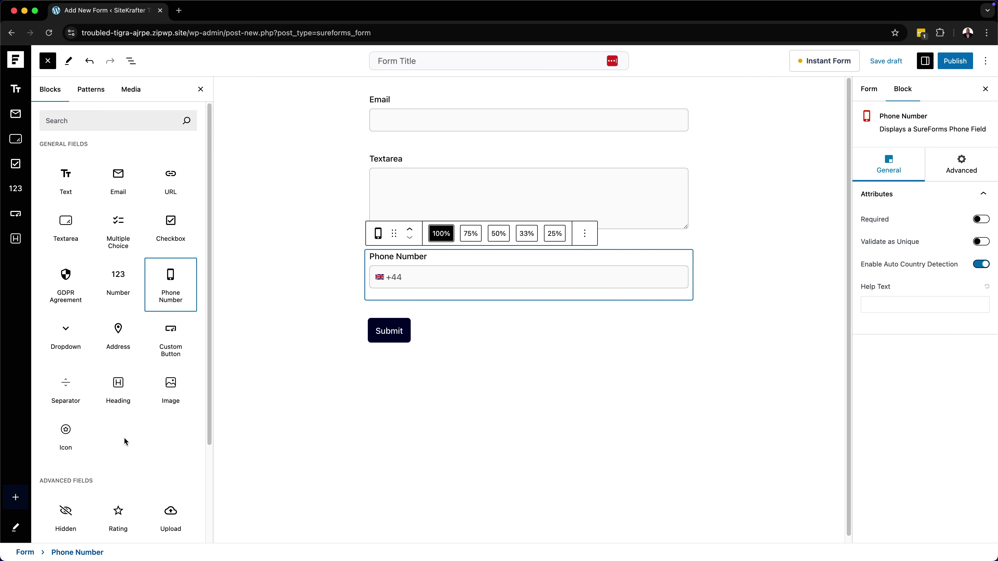
# Add a Rating field and a Date Picker field below the phone number
pyautogui.scroll(-3, 125, 434)
pyautogui.click(118, 421)
pyautogui.click(775, 262)
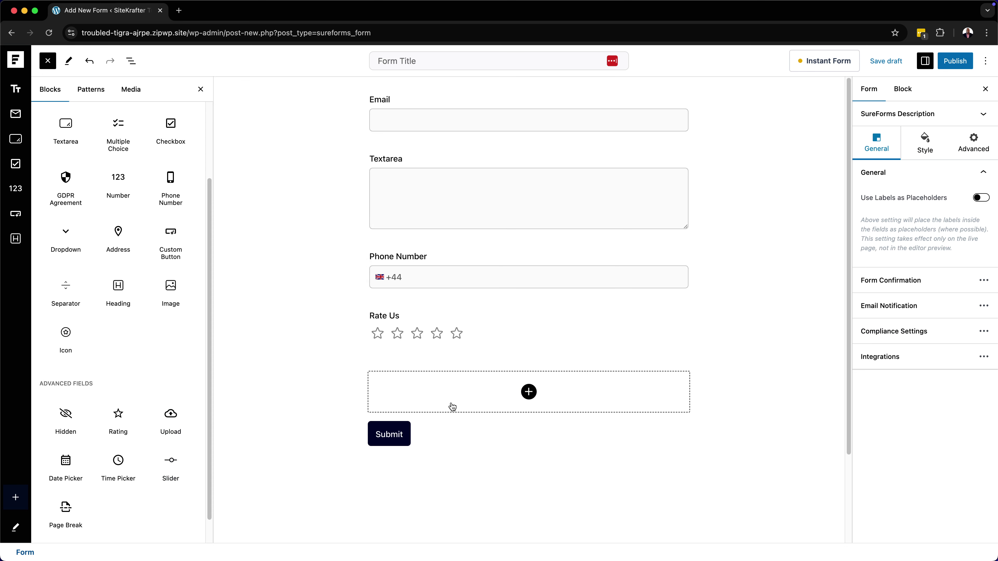
pyautogui.click(65, 466)
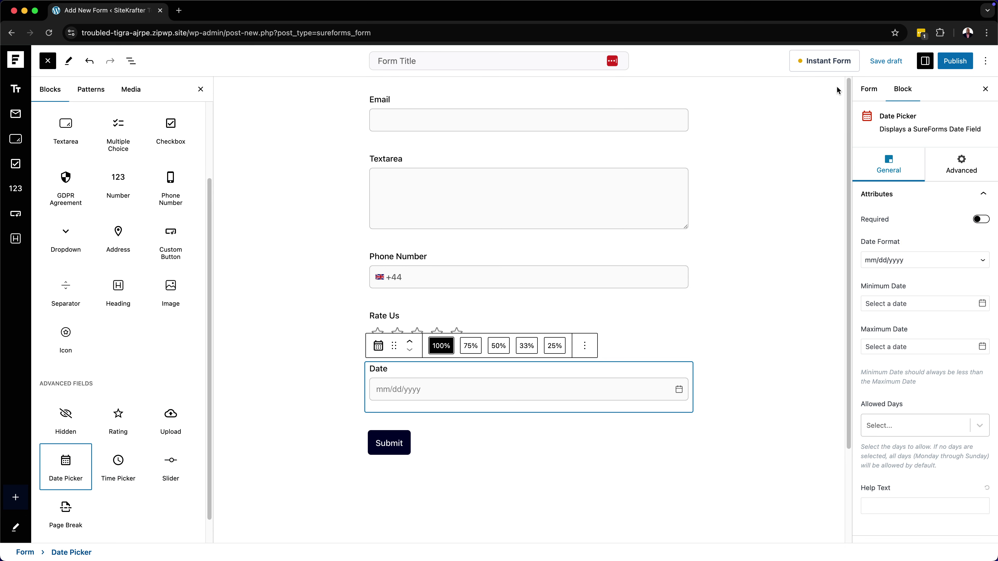
# Enable the instant form with Conversational Layout, using the form layout that shows the image on the right of the questions
pyautogui.click(838, 65)
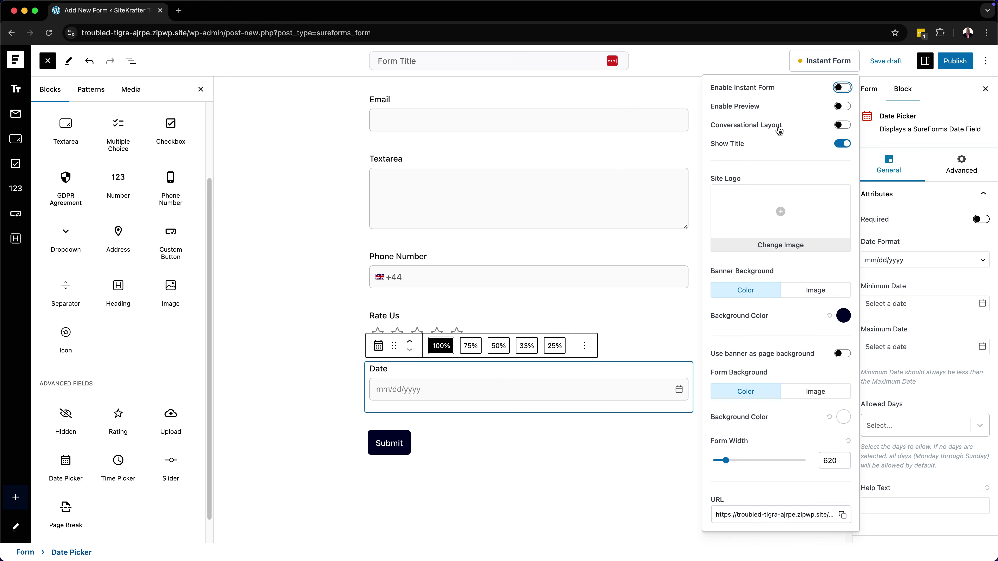
pyautogui.click(843, 125)
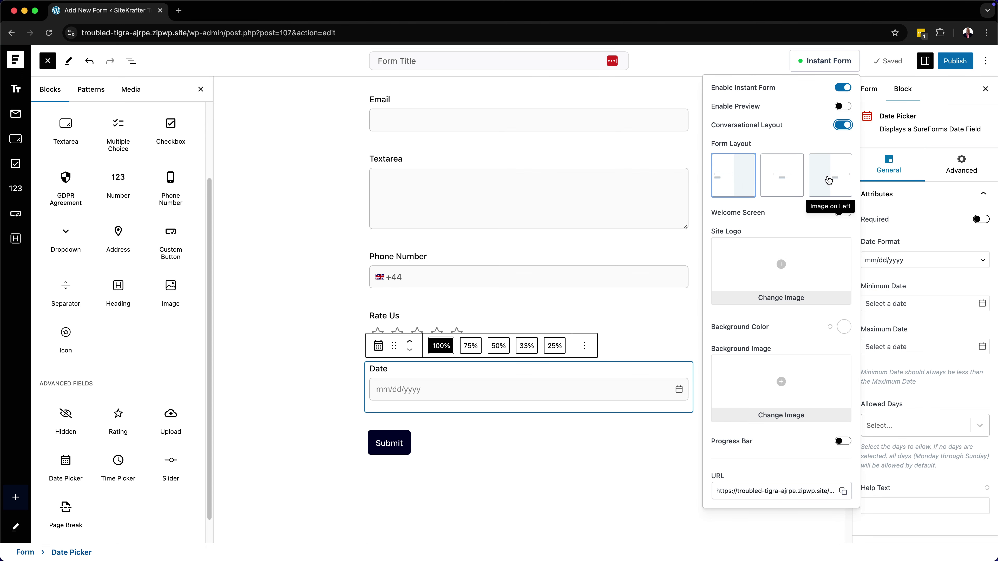
pyautogui.click(744, 183)
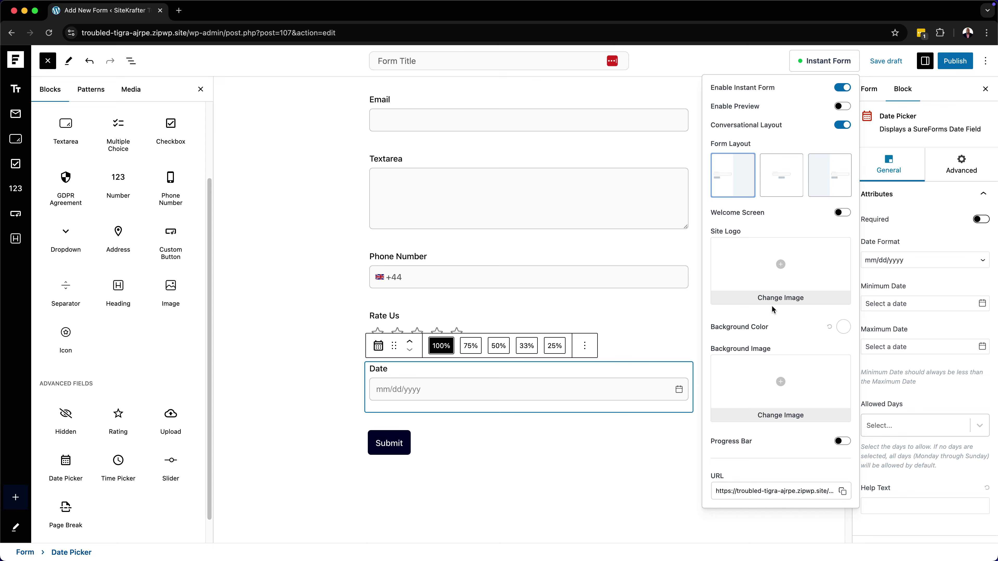
# Set the instant form's background image to the hat, juice and camera photo pexels-pixabay-413960.jpg from the media library
pyautogui.click(781, 381)
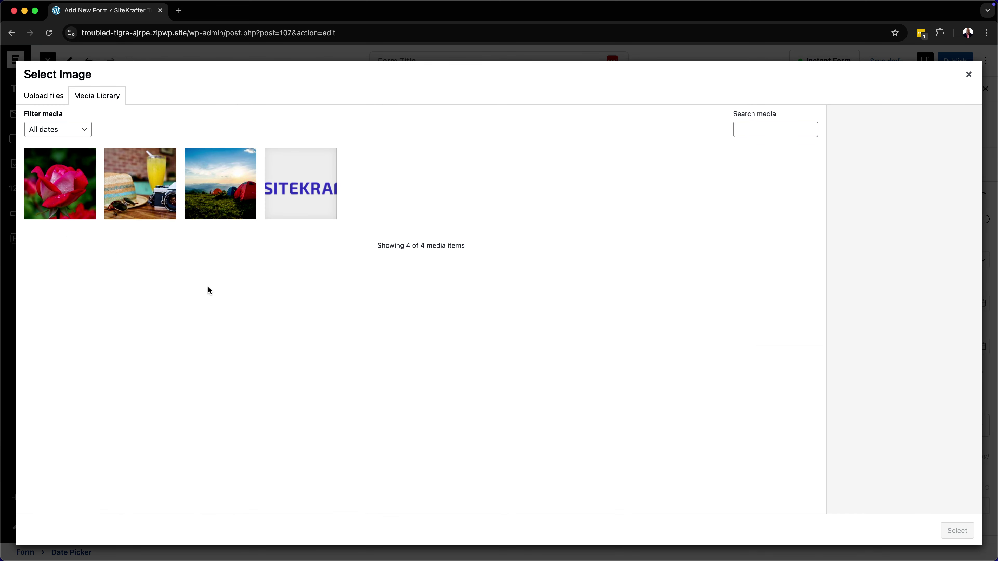
pyautogui.click(141, 195)
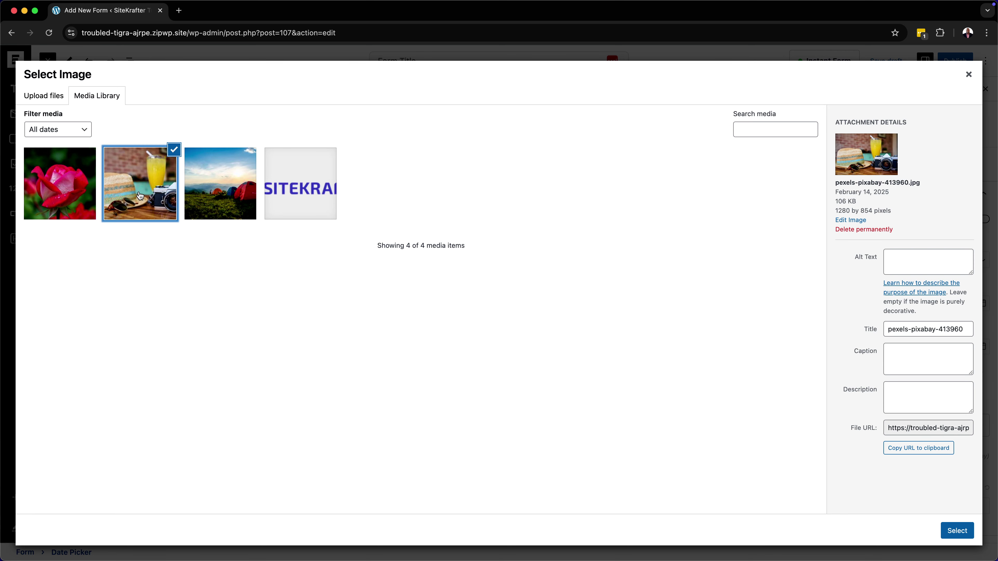
pyautogui.click(963, 531)
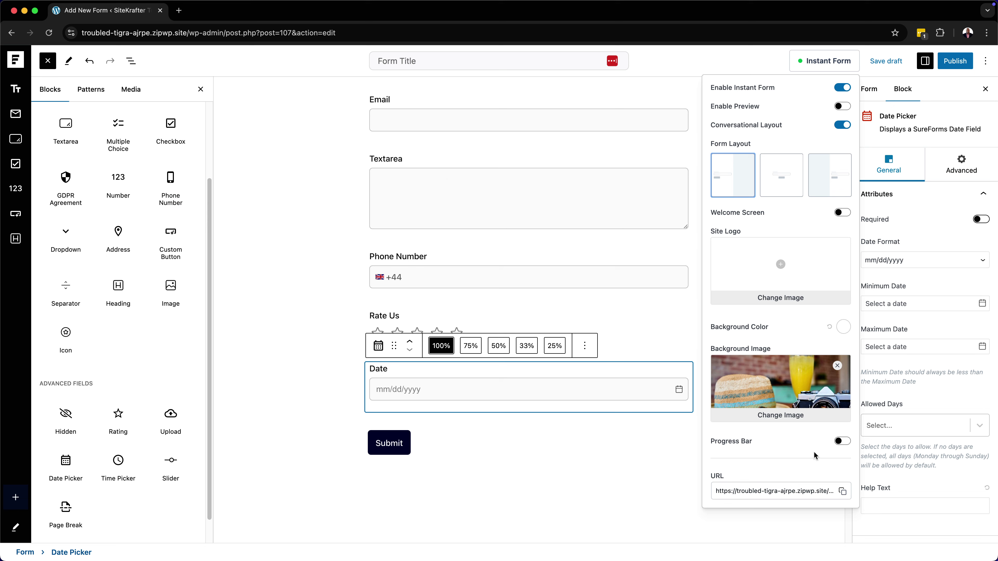
# Turn on the instant form's progress bar and publish the form
pyautogui.click(848, 442)
pyautogui.click(959, 63)
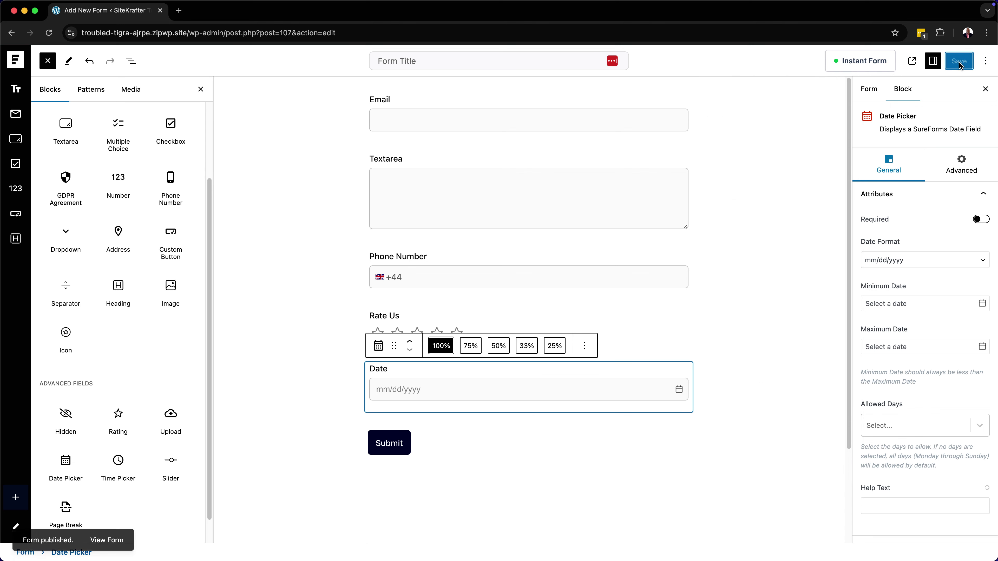
# View the published form in its own tab and advance through the Email and Textarea questions to Phone Number
pyautogui.click(119, 539)
pyautogui.click(235, 11)
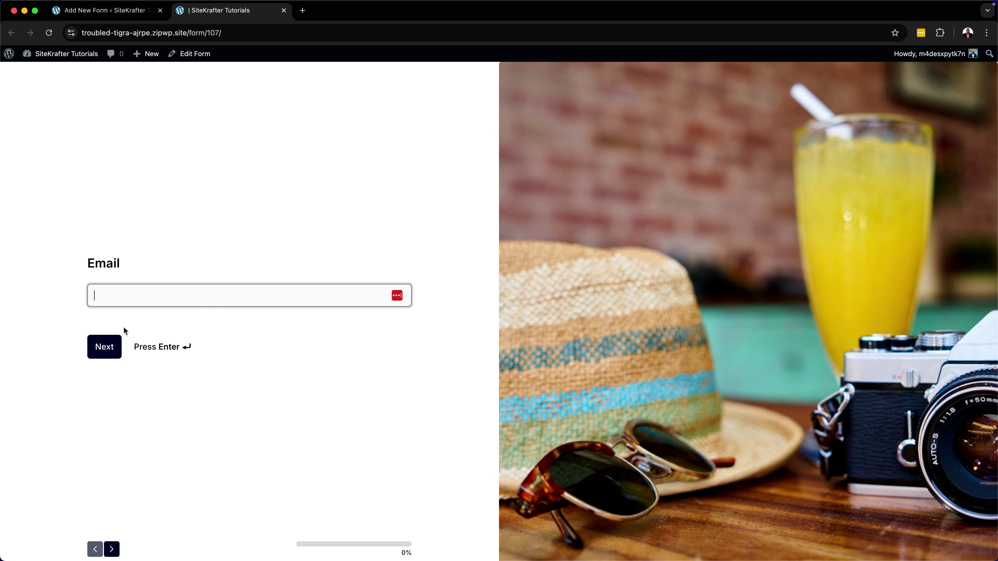
pyautogui.click(101, 348)
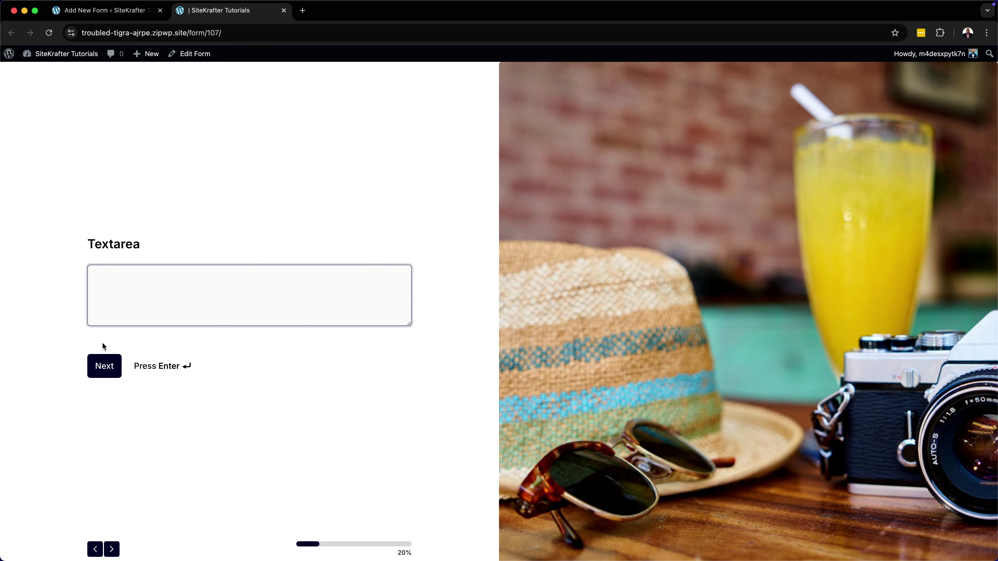
pyautogui.click(99, 361)
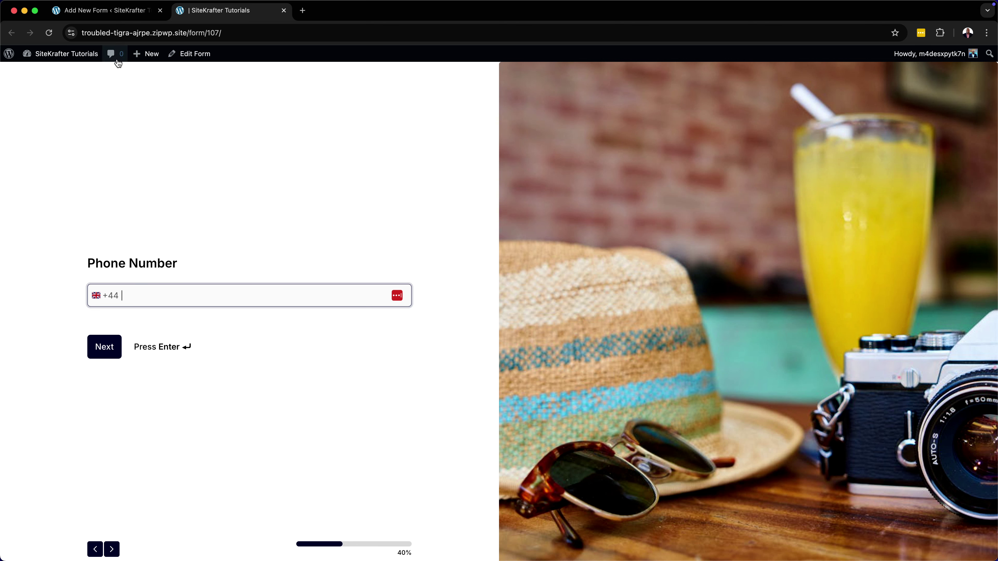
# Turn off the instant form's progress bar, save the form and reload its live page
pyautogui.click(122, 13)
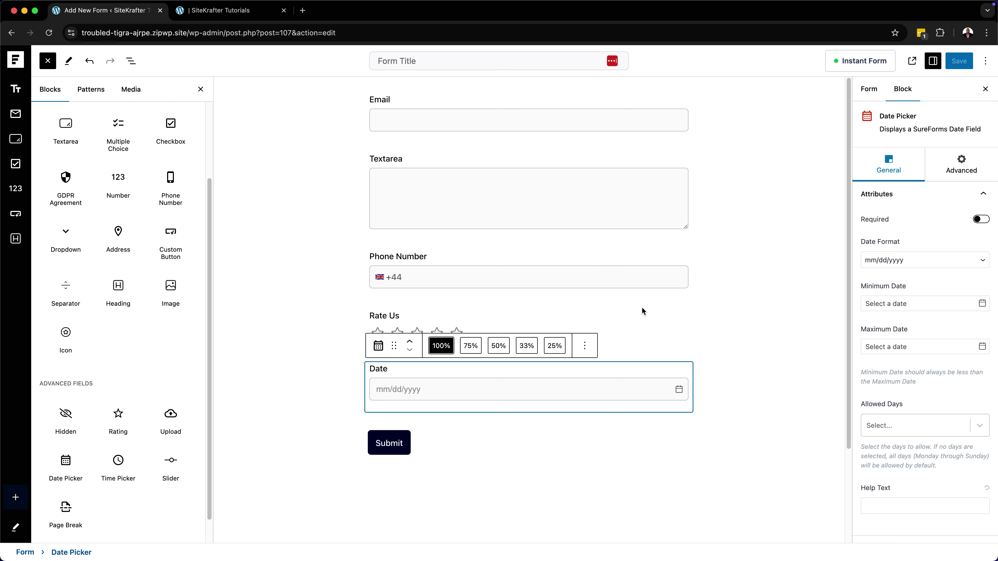
pyautogui.click(869, 64)
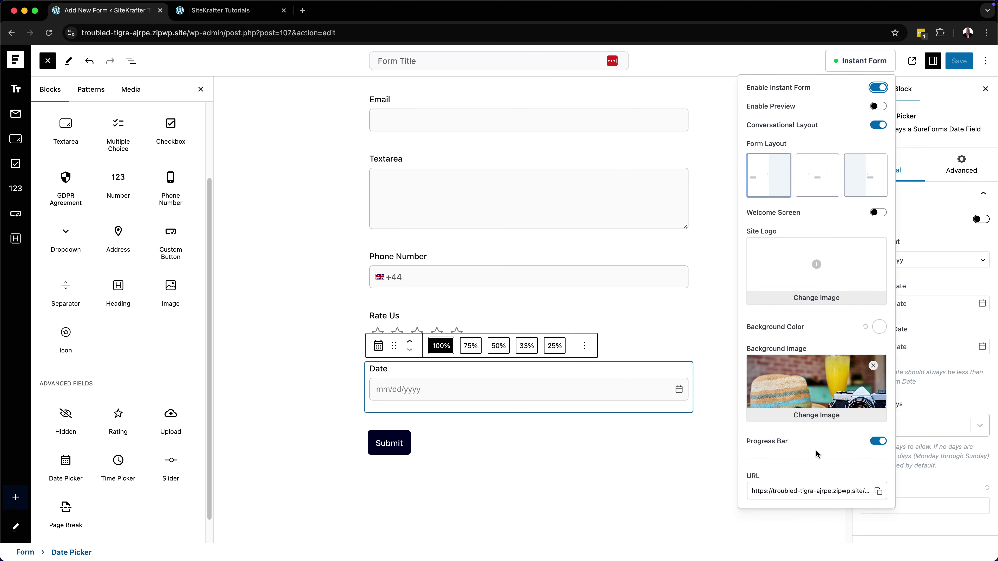
pyautogui.click(878, 442)
pyautogui.hotkey('ctrl', 's')
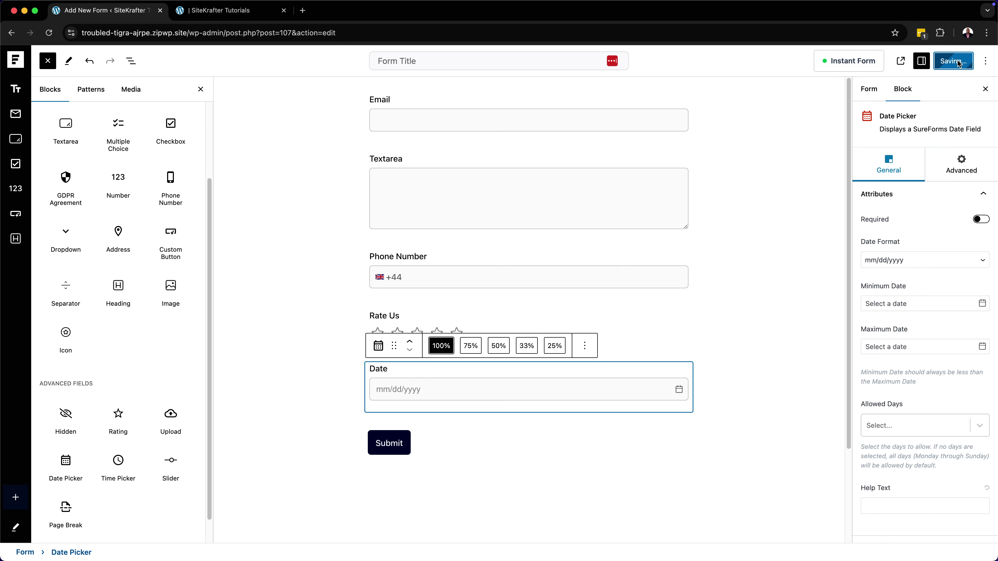
pyautogui.click(250, 10)
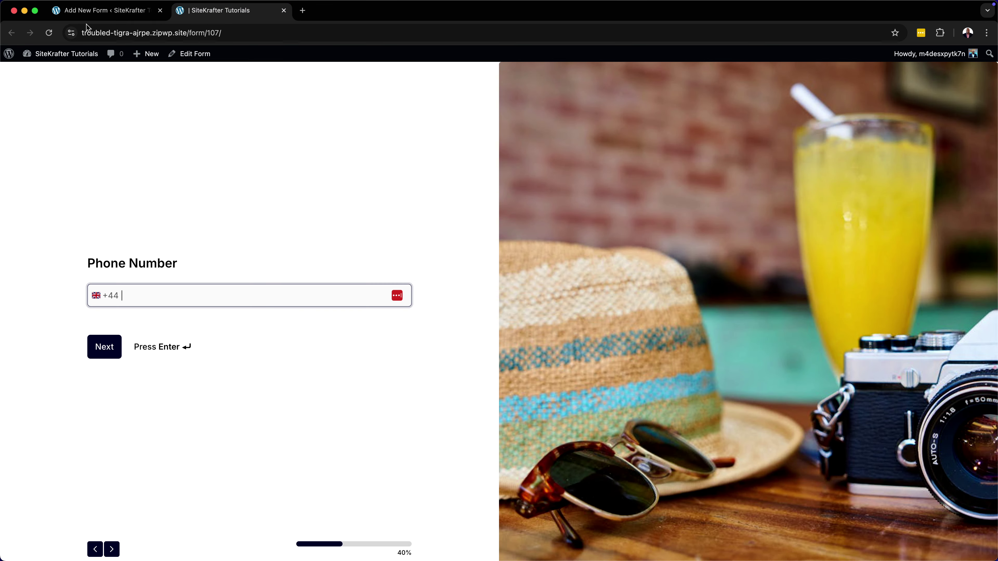
pyautogui.click(49, 34)
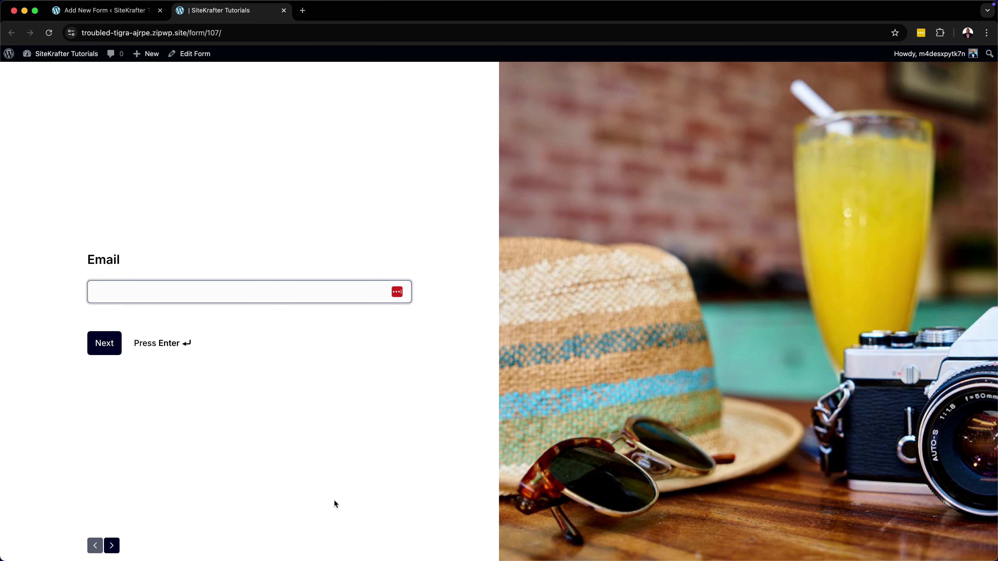
# Change the instant form's layout to Image on Left, save the form and reload its live page
pyautogui.click(125, 10)
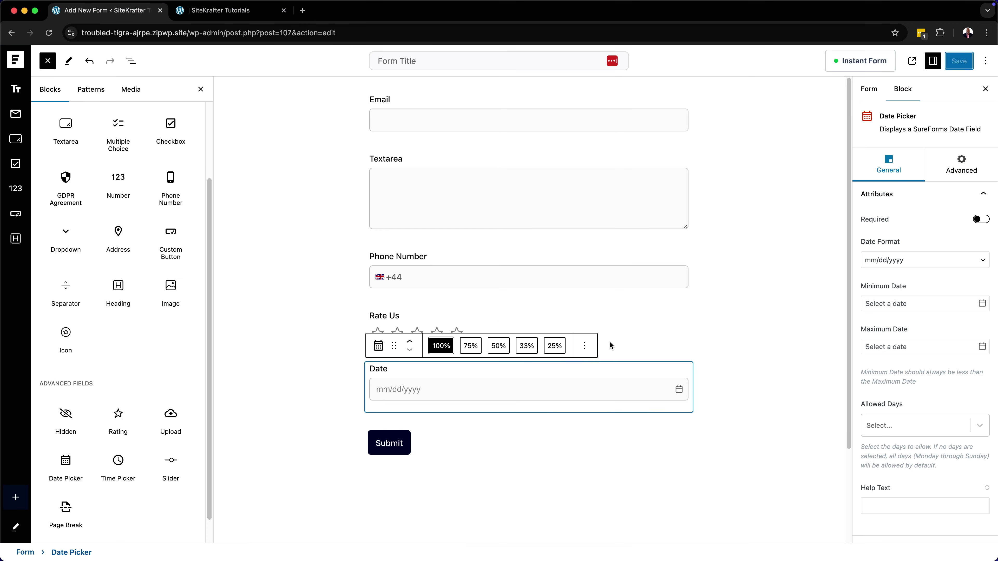
pyautogui.click(873, 63)
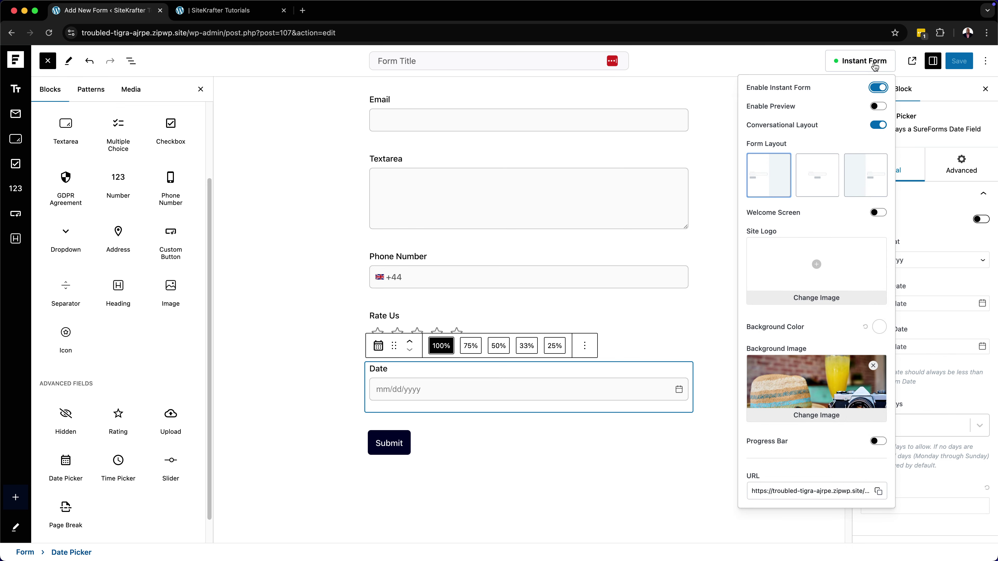
pyautogui.click(860, 180)
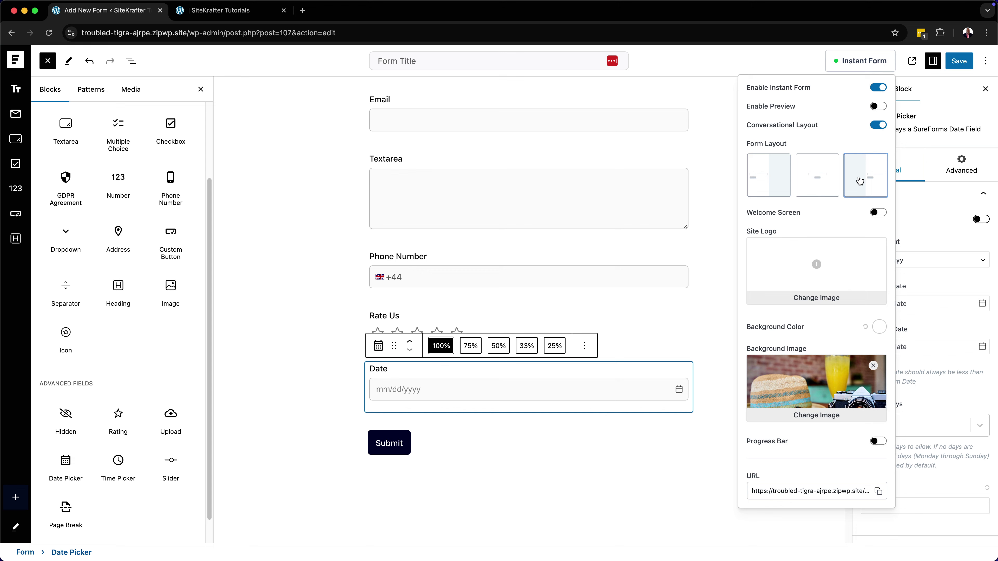
pyautogui.click(956, 62)
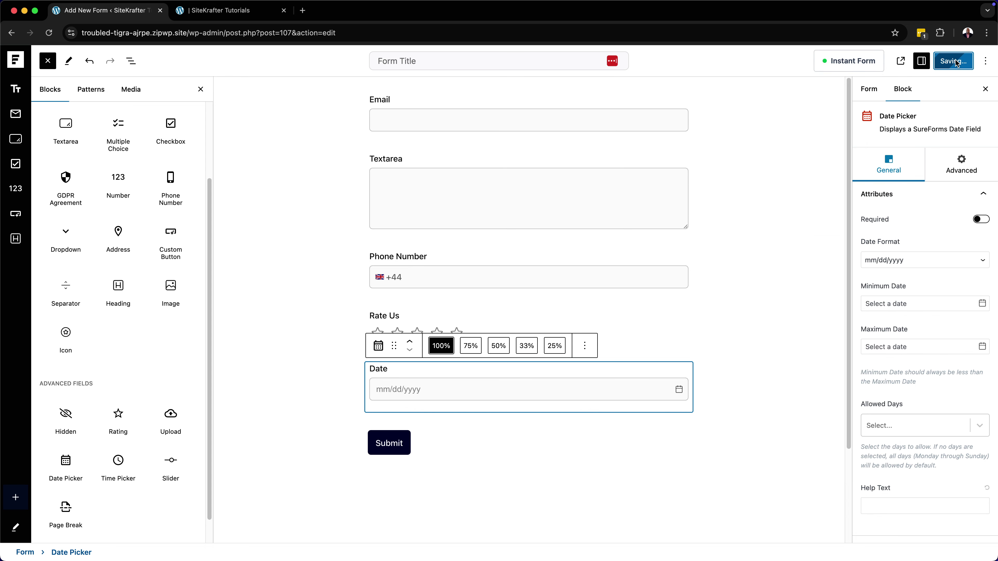
pyautogui.click(252, 16)
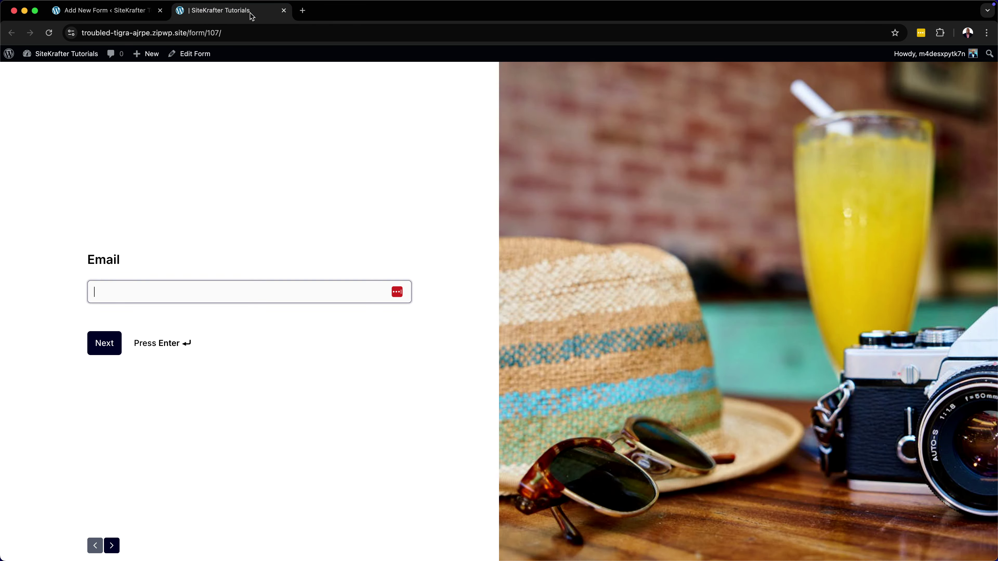
pyautogui.click(49, 33)
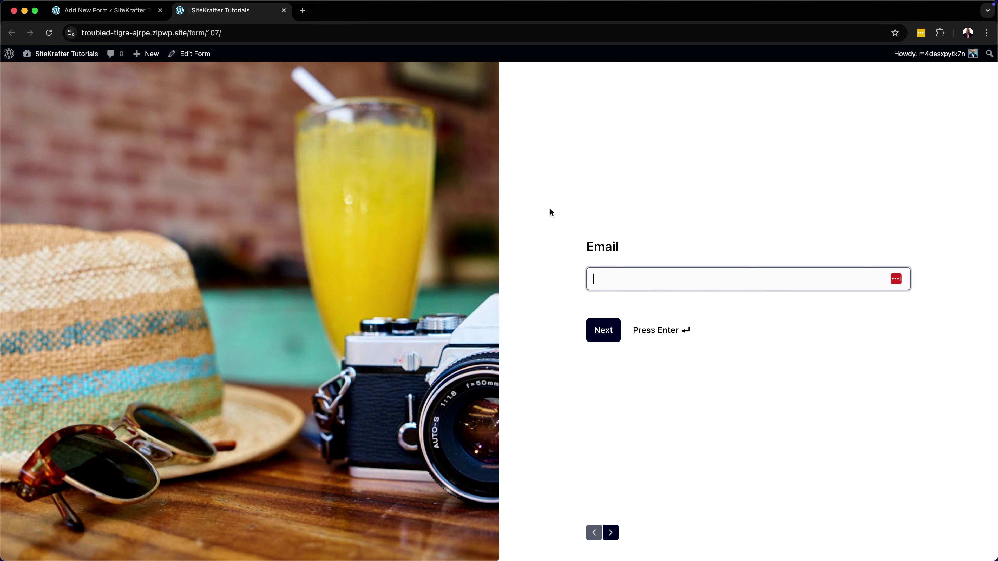
# Return to the form editor and turn on the Welcome Screen in the instant form settings
pyautogui.click(148, 10)
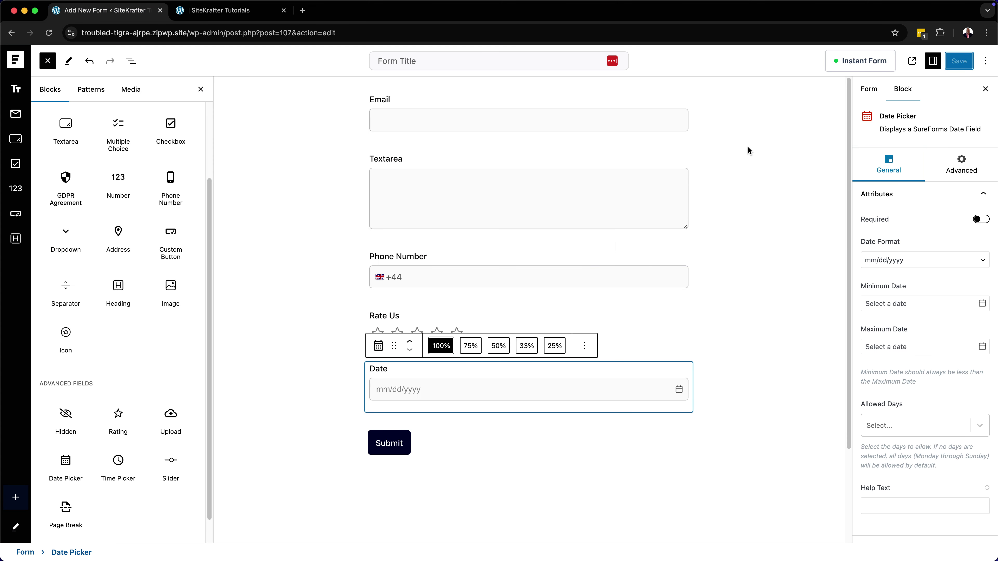
pyautogui.click(867, 60)
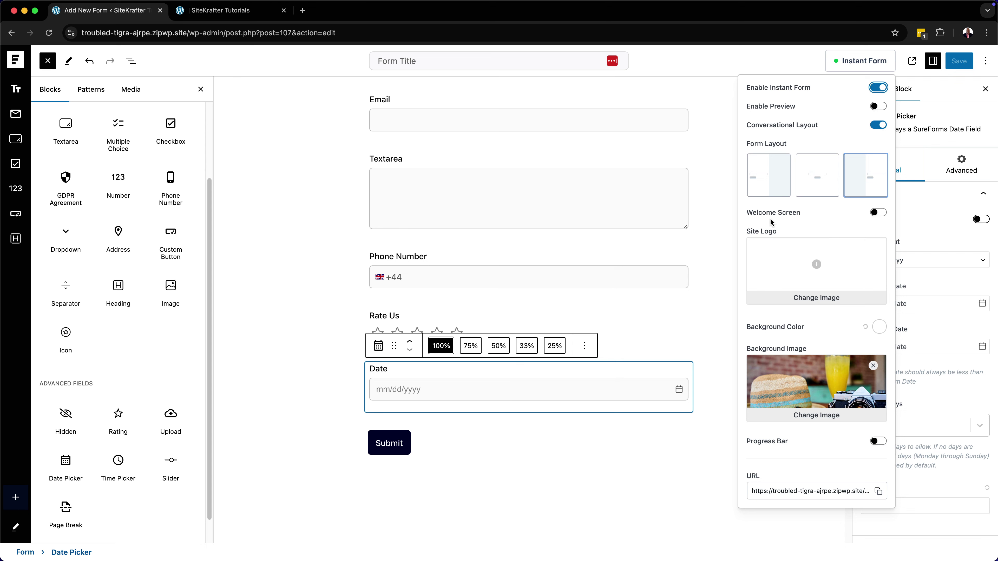
pyautogui.click(879, 213)
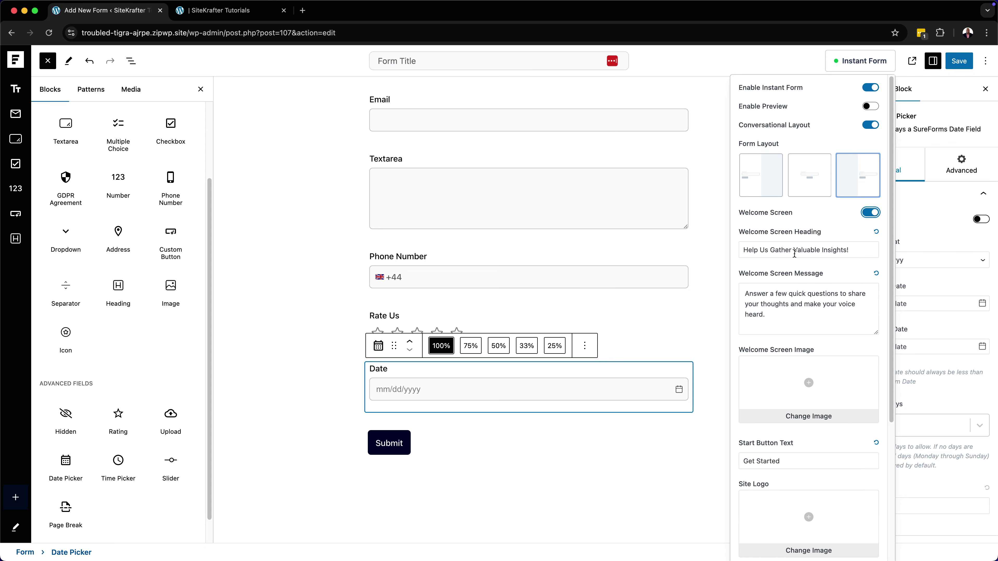
pyautogui.moveTo(744, 249); pyautogui.dragTo(868, 249)
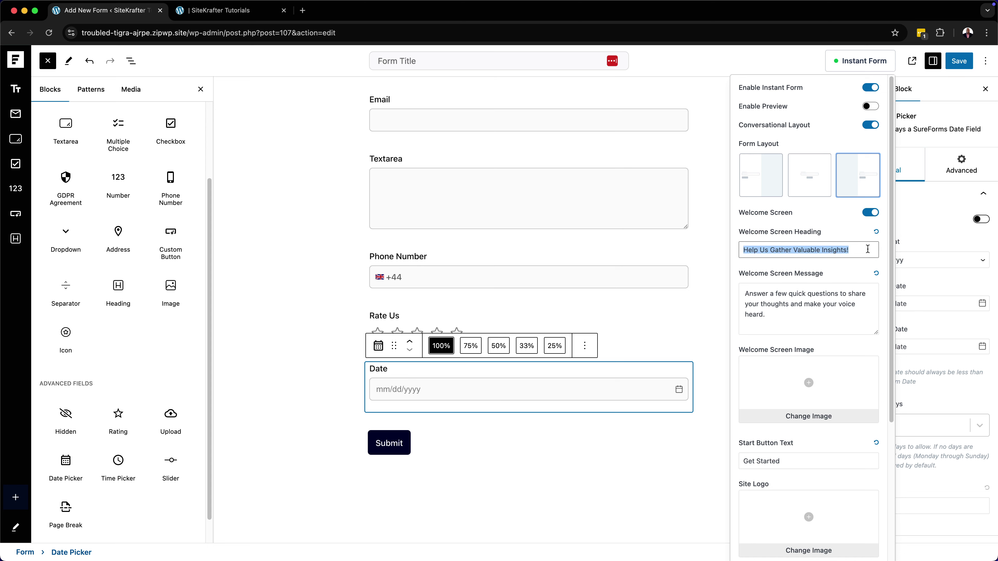
pyautogui.click(773, 314)
pyautogui.moveTo(772, 314); pyautogui.dragTo(738, 302)
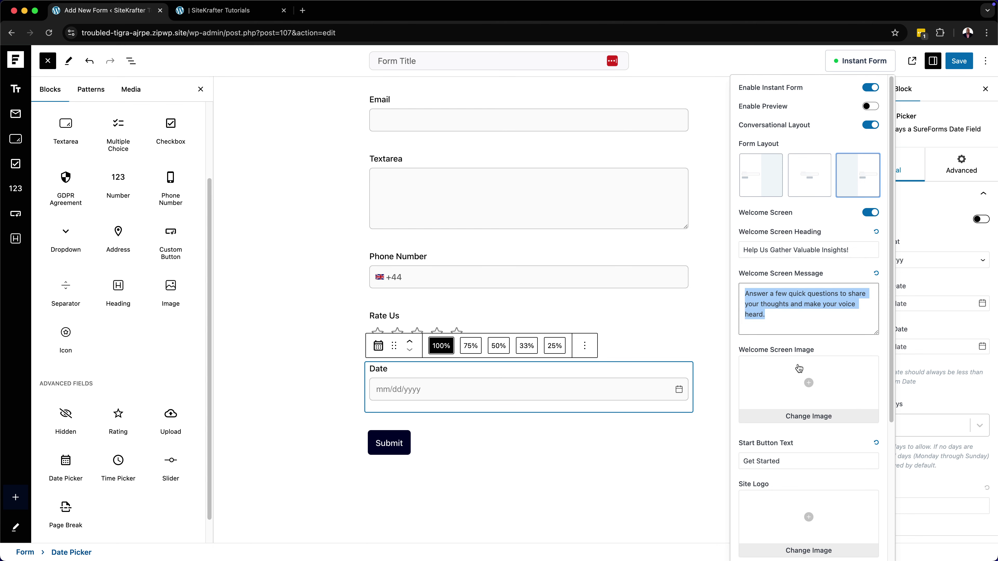
# Set the welcome screen image to pexels-xue-guangjian-815005-1687845.jpg from the media library and save the form
pyautogui.click(808, 384)
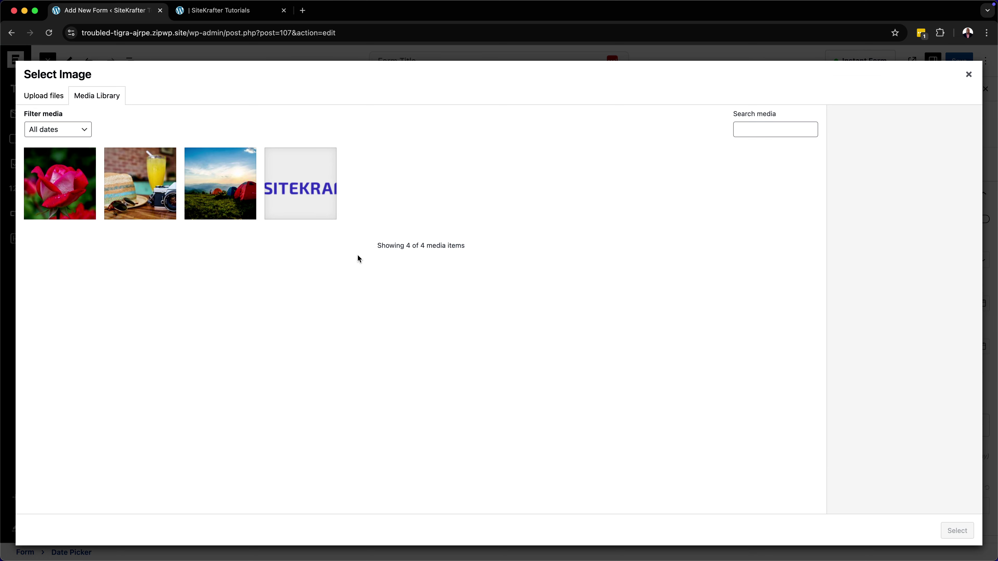
pyautogui.click(225, 190)
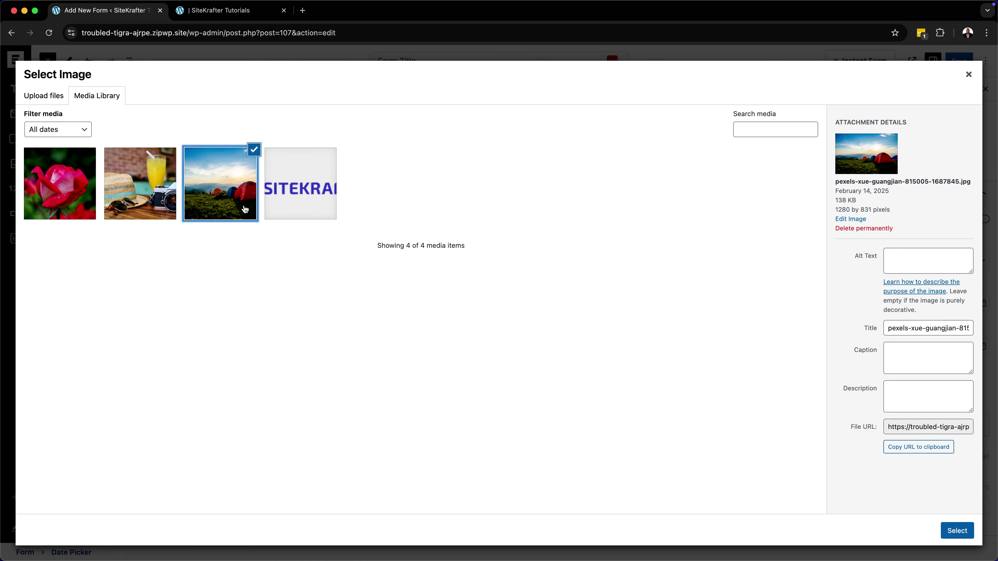
pyautogui.click(963, 531)
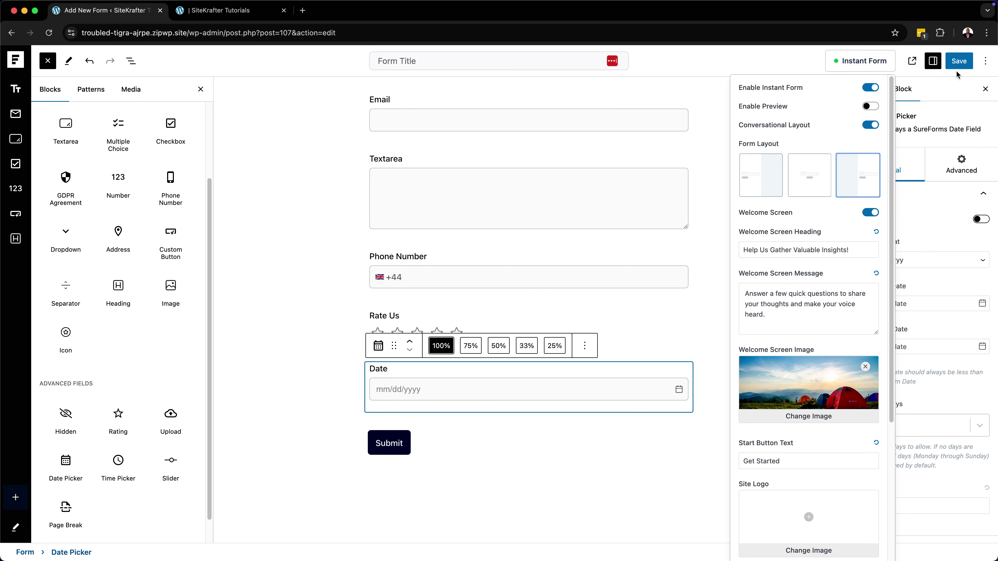
pyautogui.click(959, 62)
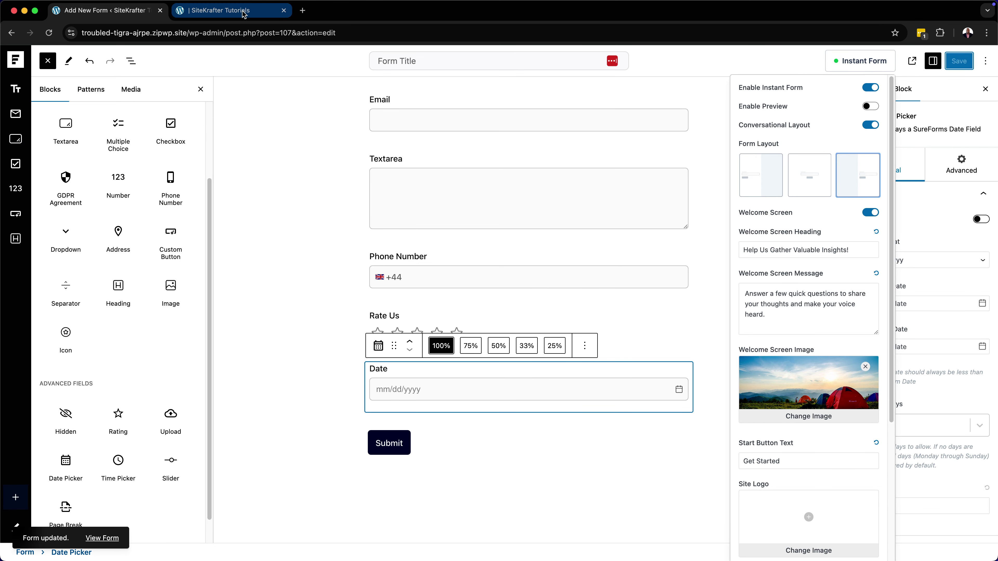
# Reload the form's live page and start the form from its welcome screen to view the Email question
pyautogui.click(244, 12)
pyautogui.click(49, 34)
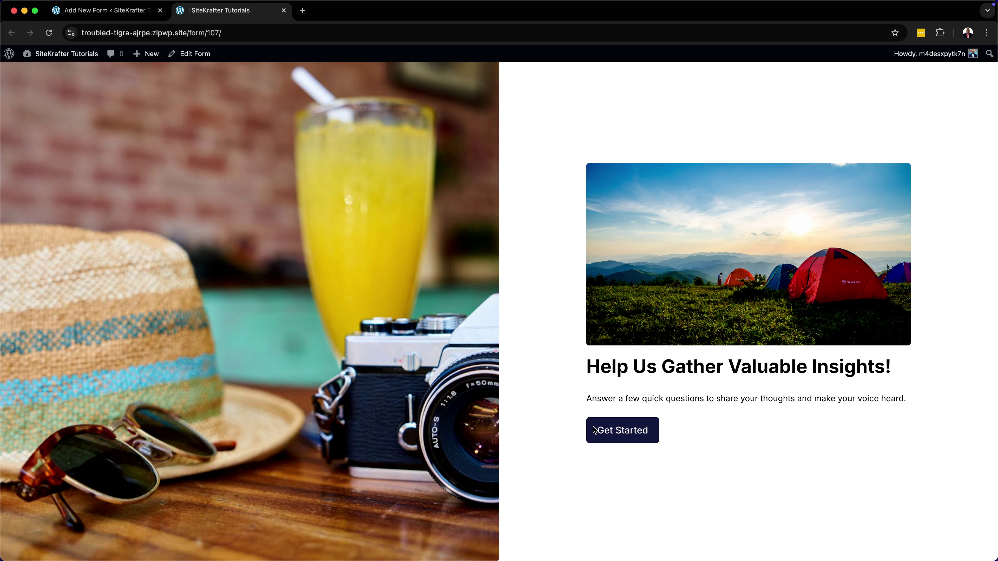
pyautogui.click(631, 432)
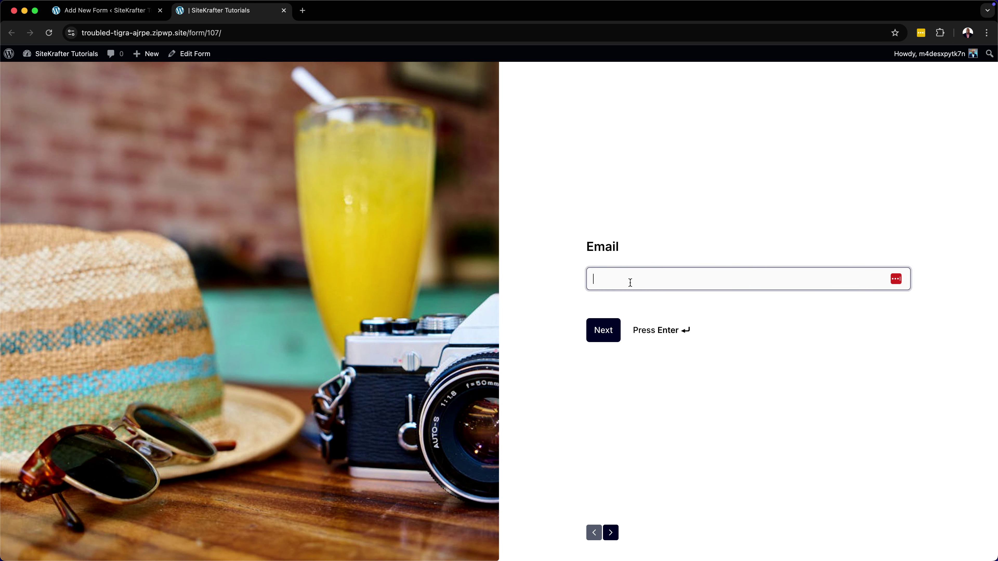
# Return to the form editor, change the instant form's layout to No Image and save the form
pyautogui.click(119, 16)
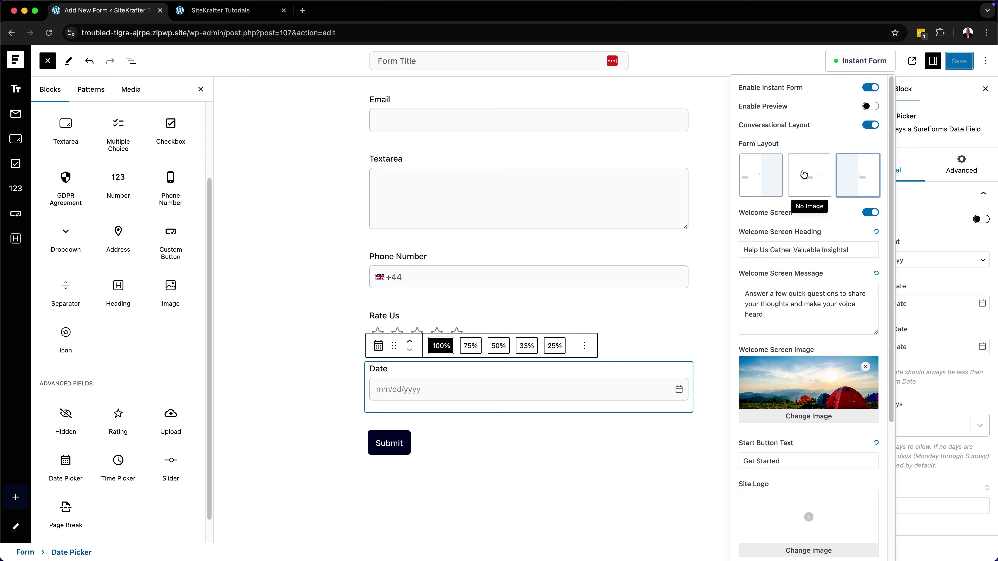
pyautogui.click(801, 190)
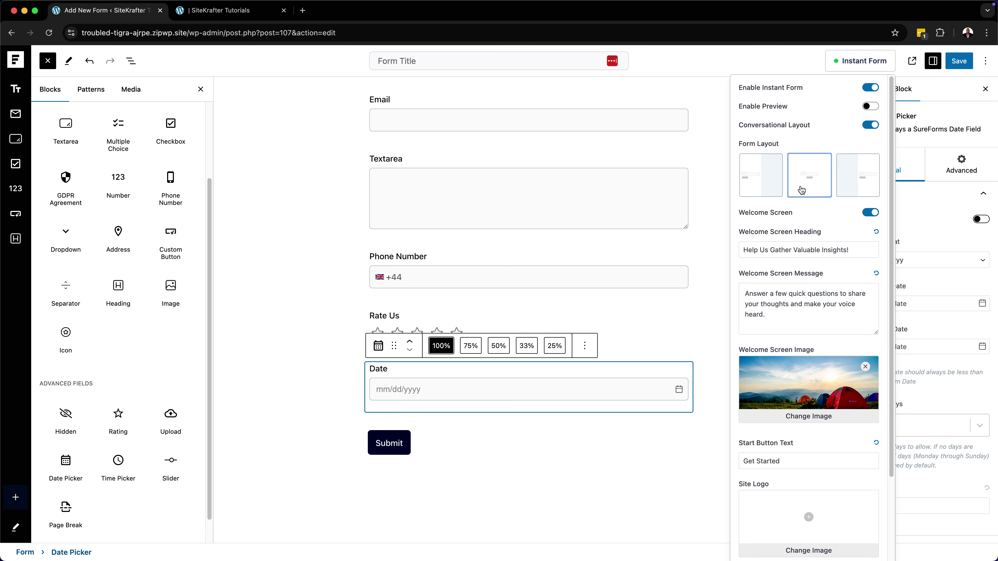
pyautogui.click(959, 60)
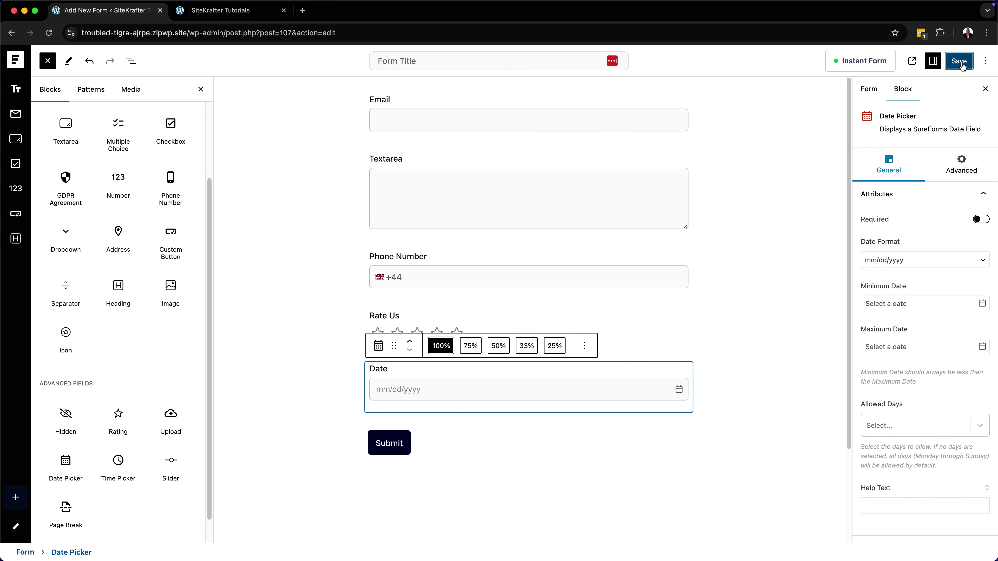
# Reload the live page to check the No Image layout and continue past the welcome screen
pyautogui.click(243, 11)
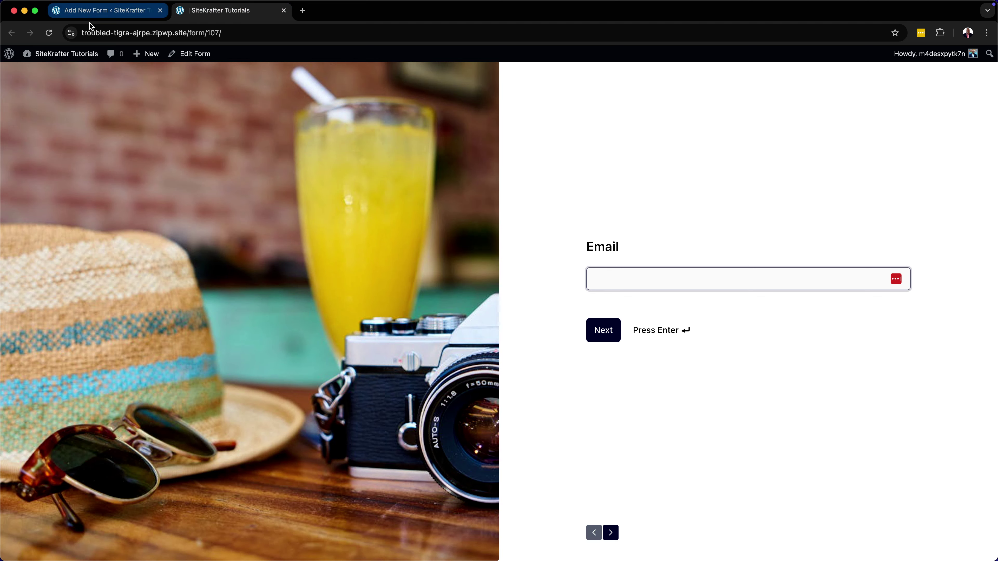
pyautogui.click(50, 34)
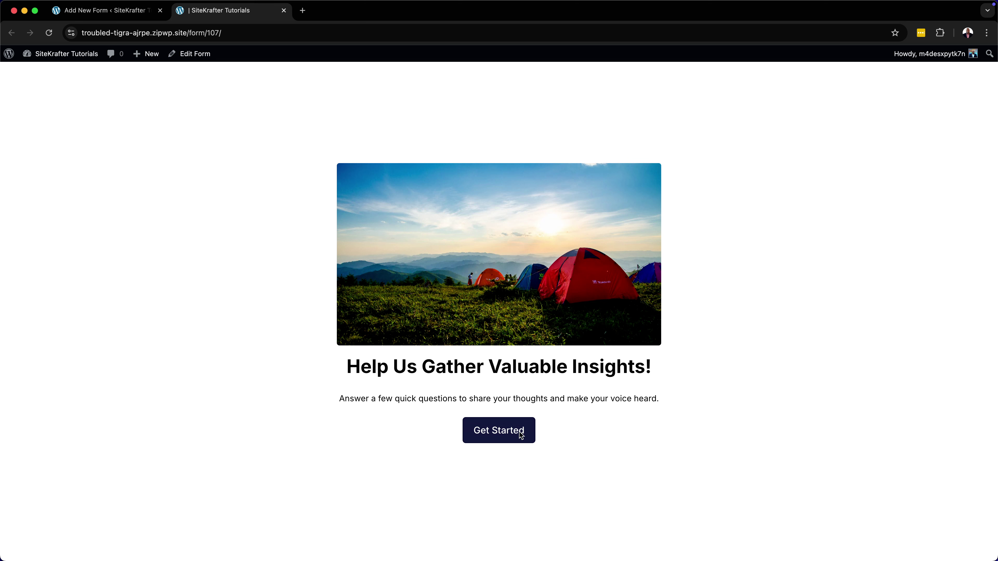
pyautogui.click(500, 436)
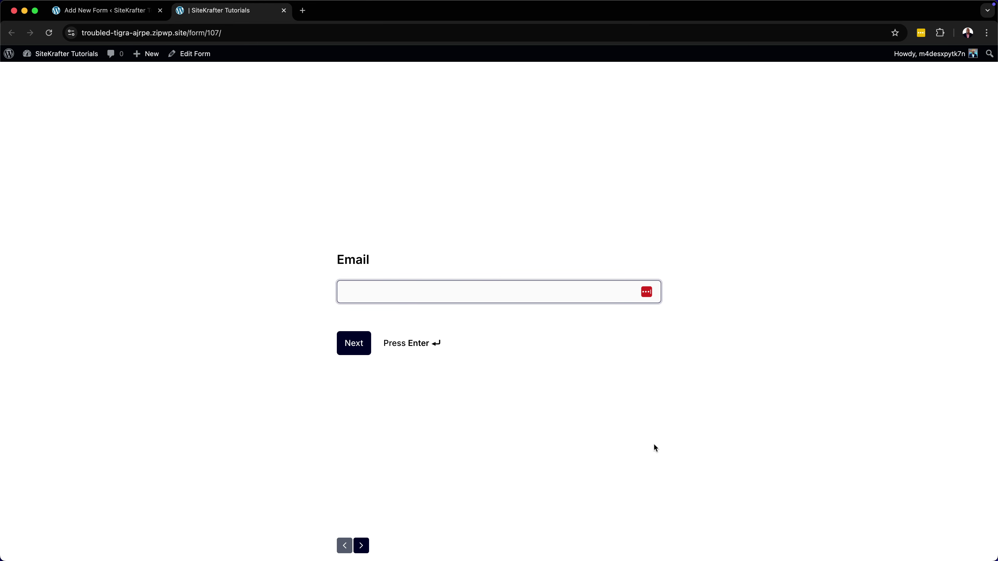
# Return to the form editor, preview the instant form's welcome screen there, and turn the preview off again
pyautogui.click(143, 11)
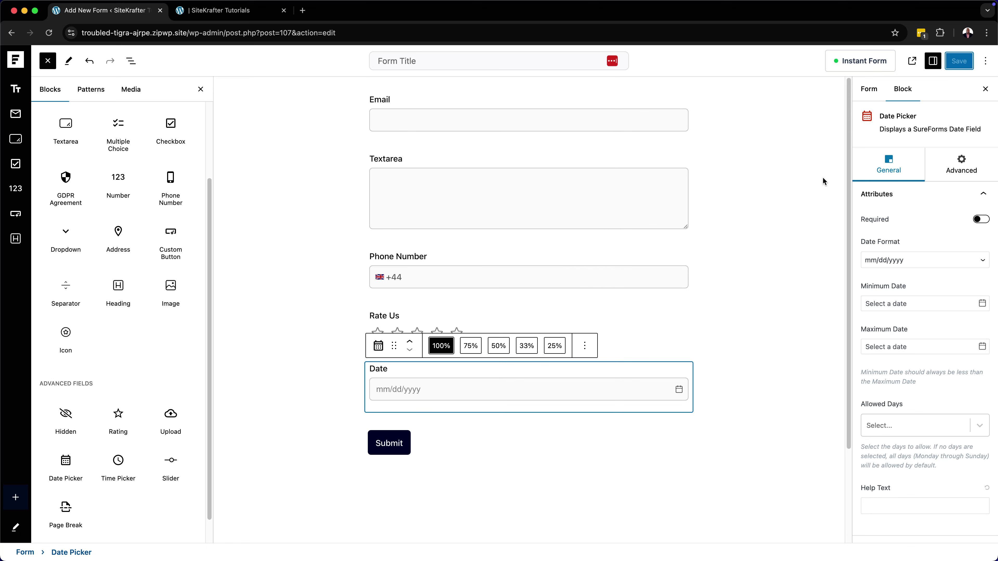
pyautogui.click(872, 62)
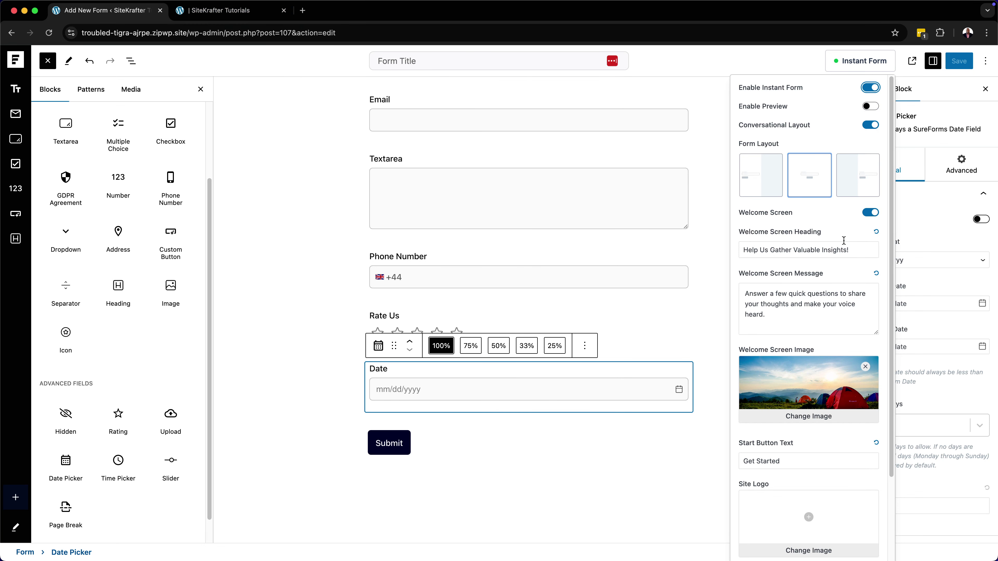
pyautogui.click(870, 106)
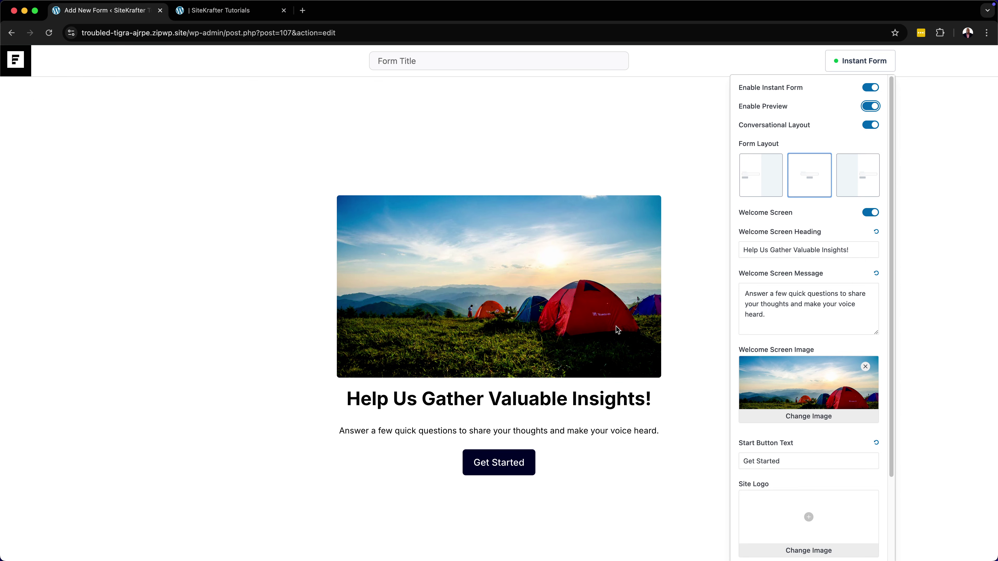
pyautogui.click(662, 148)
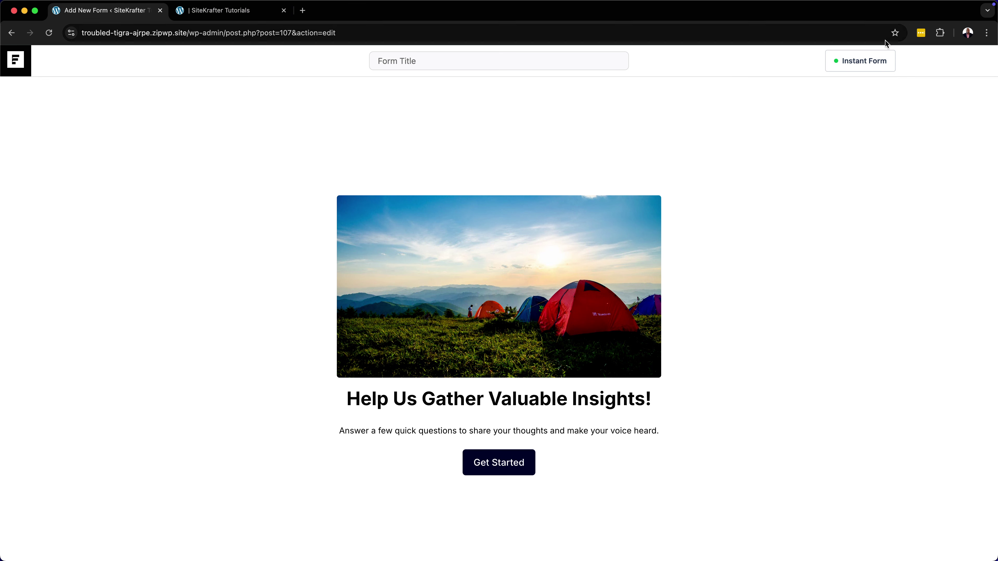
pyautogui.click(873, 61)
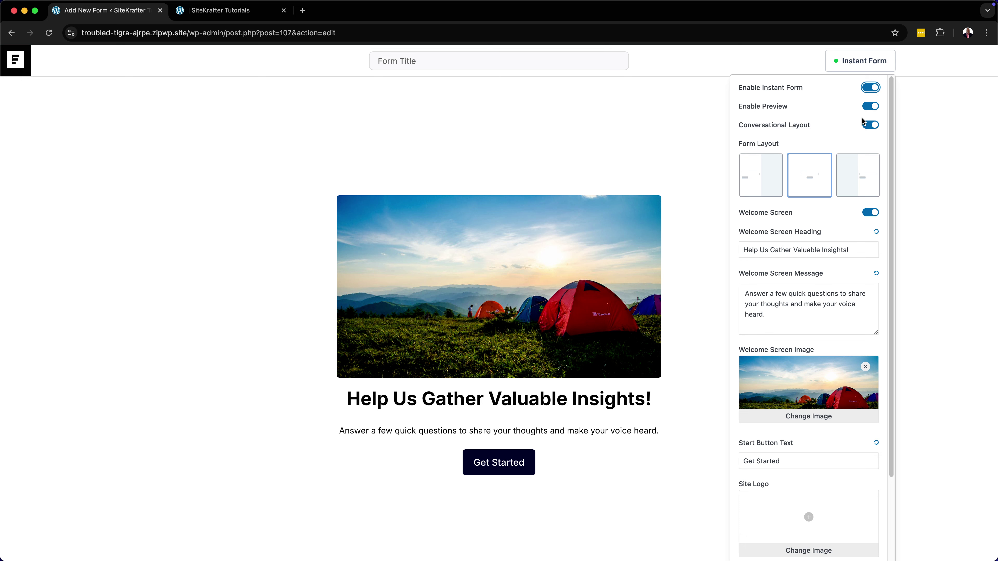
pyautogui.click(870, 106)
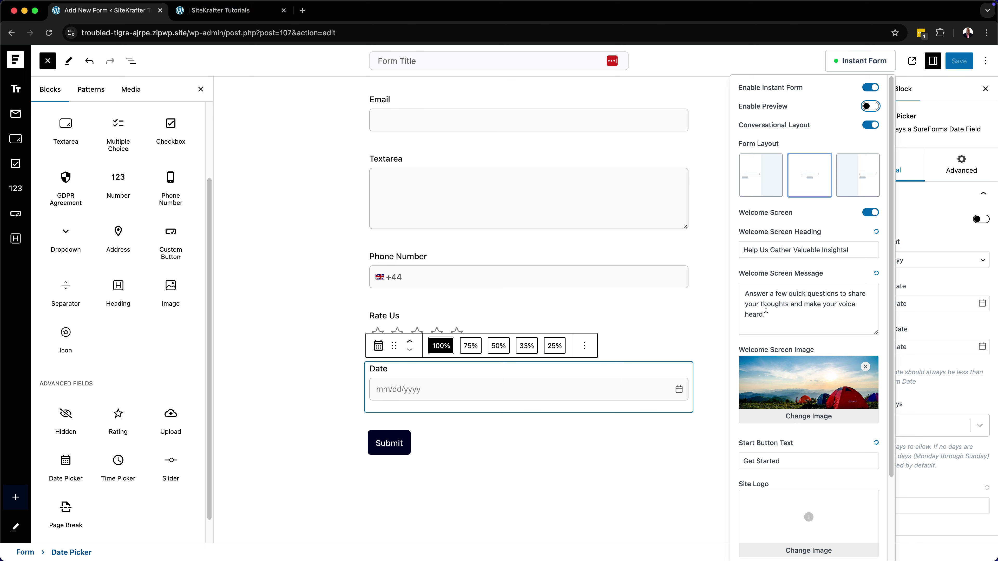
# Review the start button text in the instant form settings and turn off the Welcome Screen
pyautogui.scroll(-3, 776, 305)
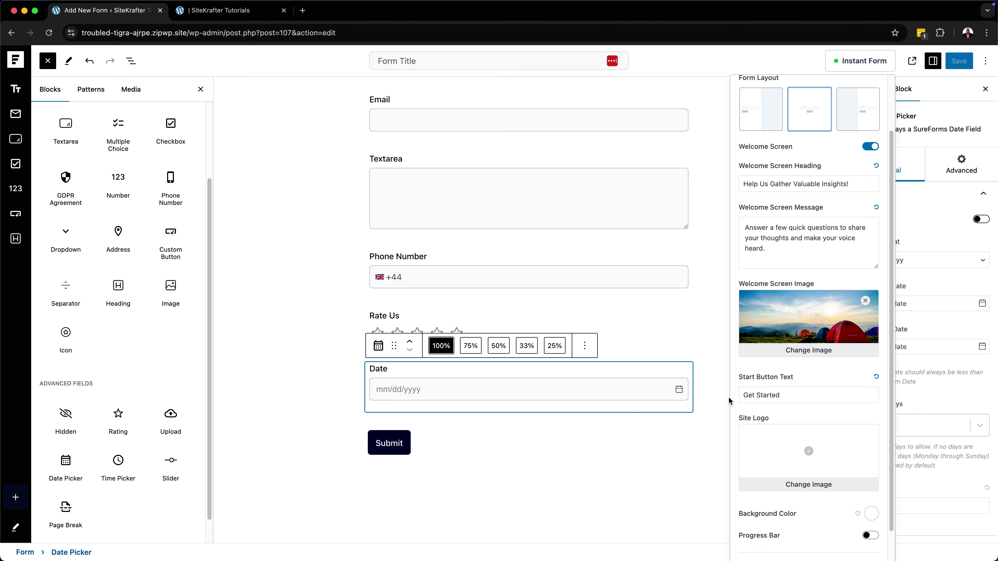
pyautogui.moveTo(788, 397); pyautogui.dragTo(741, 395)
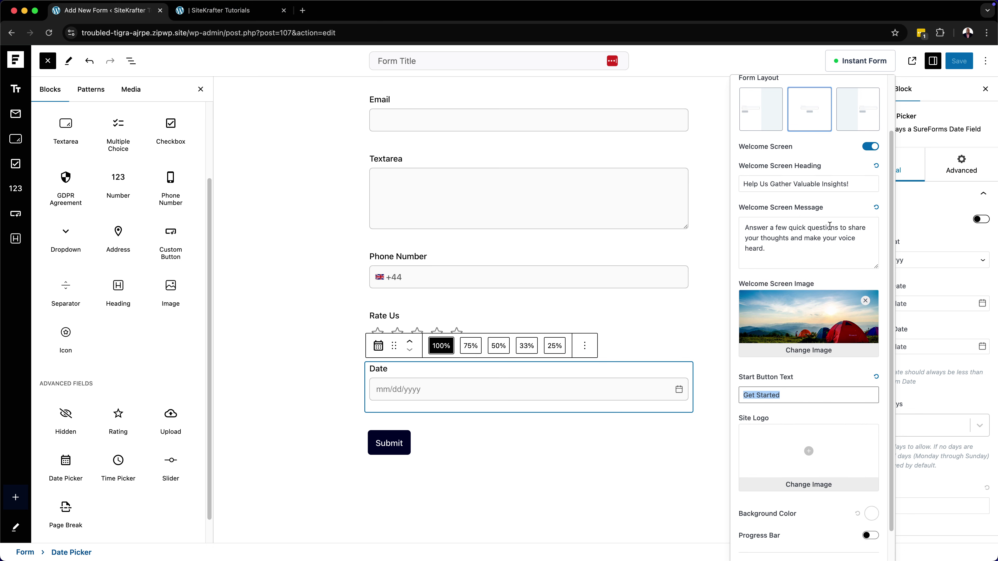
pyautogui.scroll(2, 829, 226)
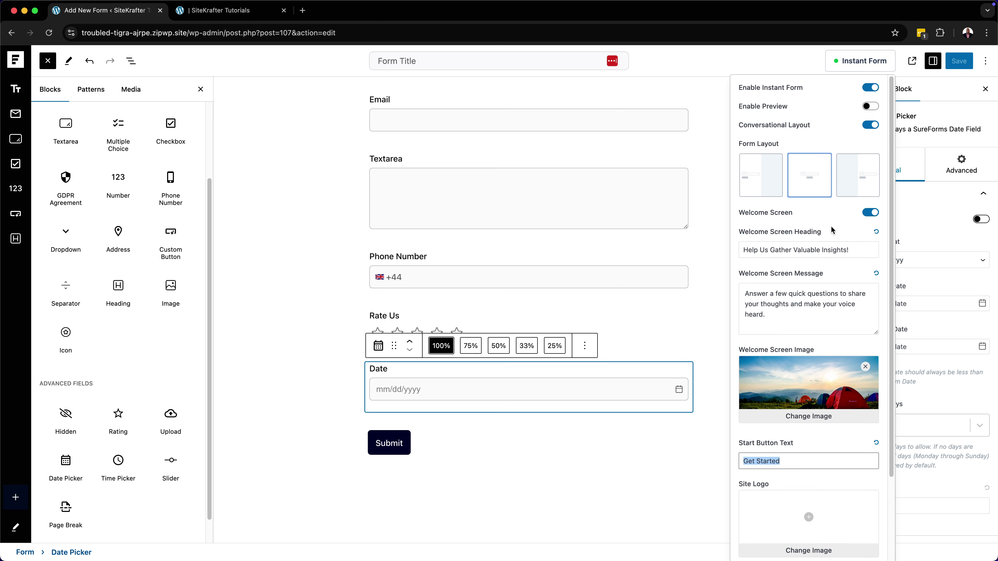
pyautogui.click(870, 213)
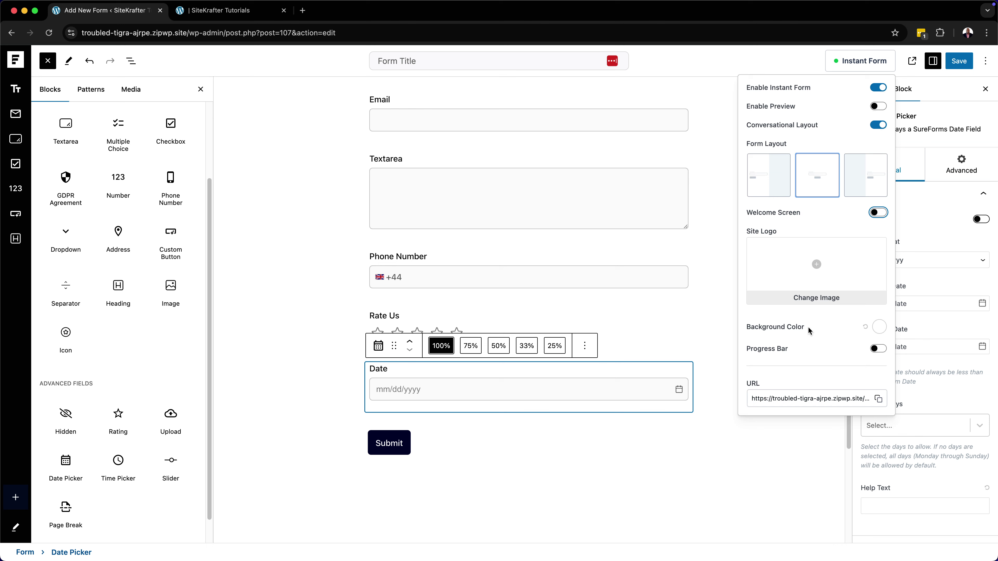
# Set the instant form's background color to #FCB900 and preview the form in the editor
pyautogui.click(880, 328)
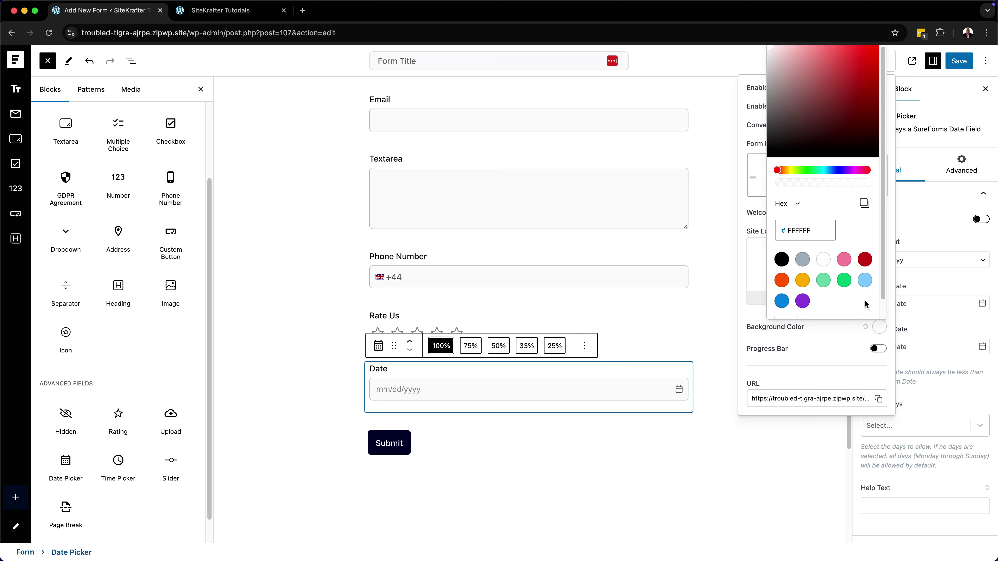
pyautogui.click(803, 280)
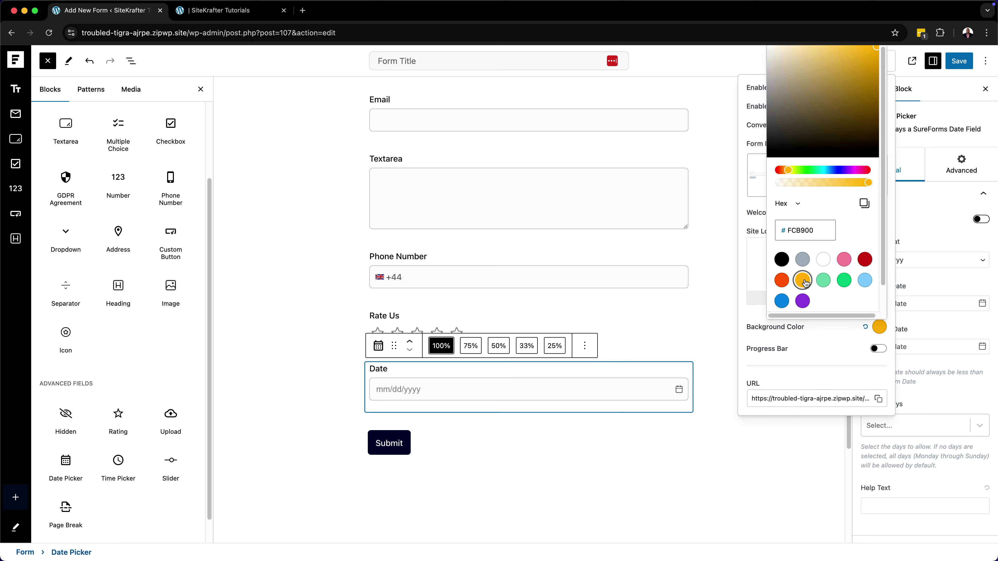
pyautogui.click(837, 358)
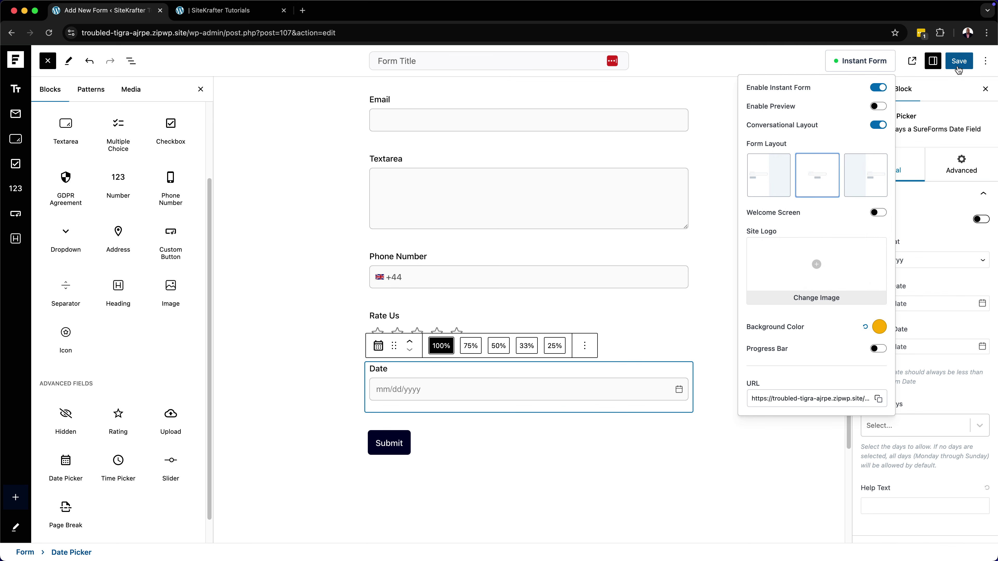
pyautogui.click(879, 107)
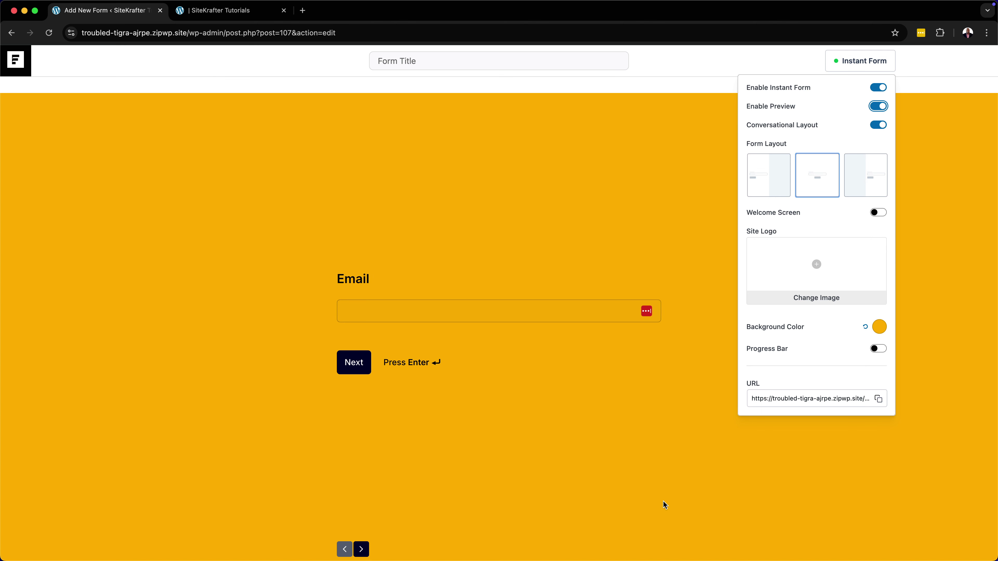
pyautogui.click(359, 311)
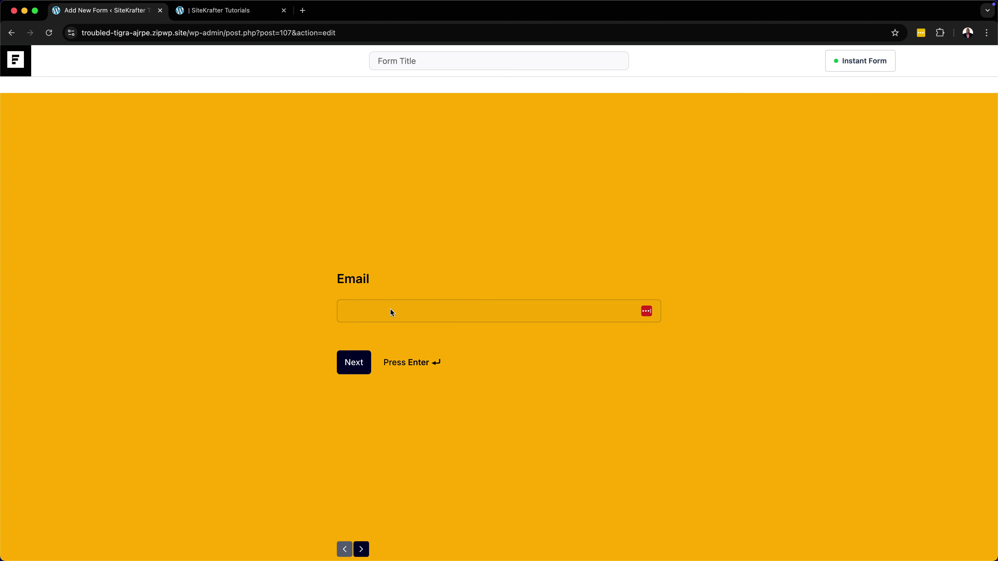
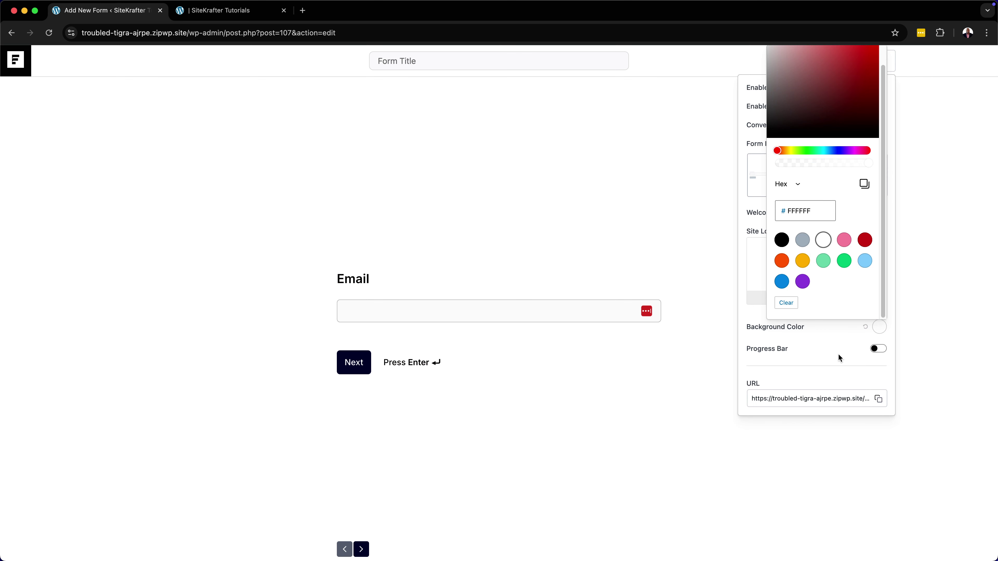
# Close the background color picker and set the site logo to Frame-6-1.png from the media library
pyautogui.click(832, 356)
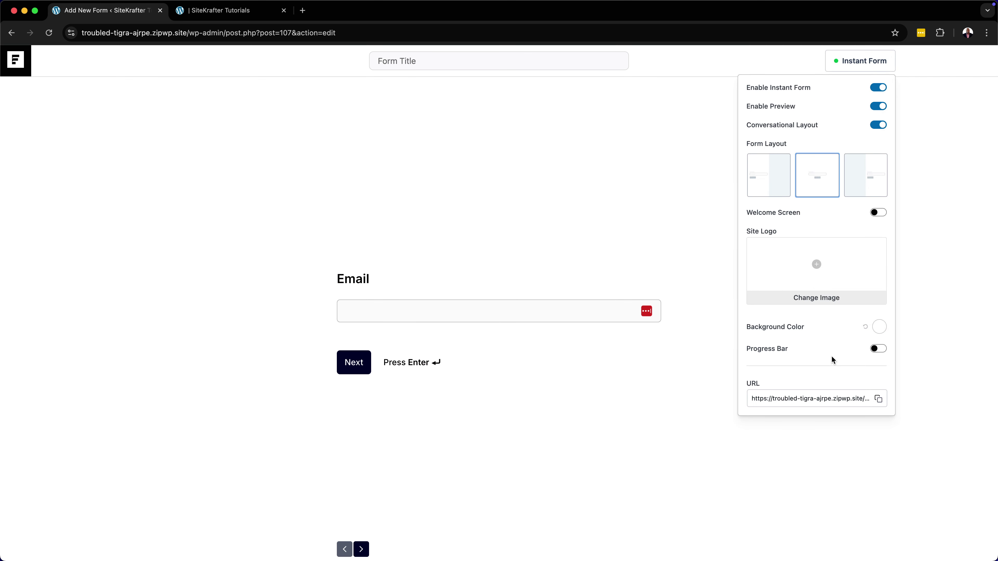
pyautogui.click(816, 266)
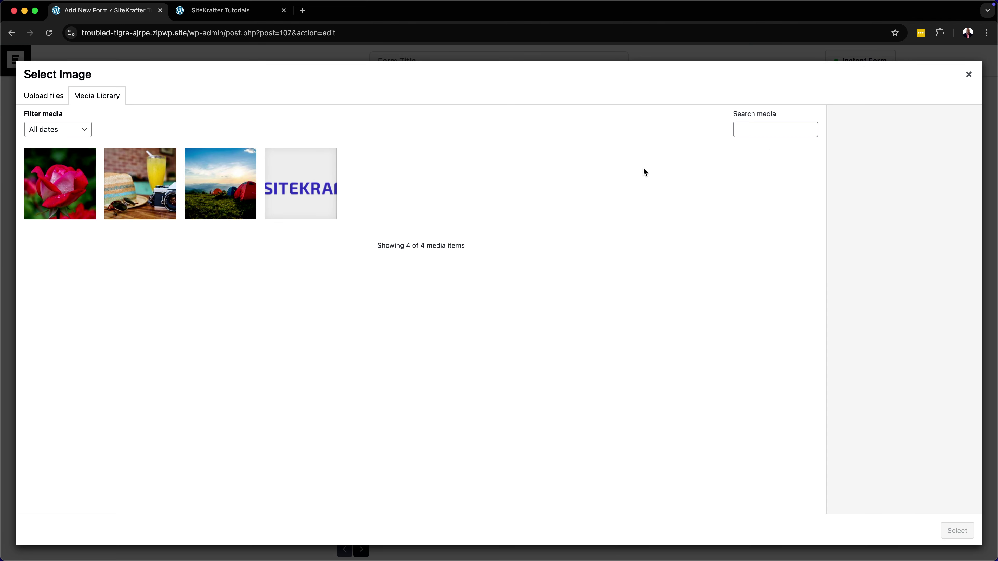
pyautogui.click(320, 197)
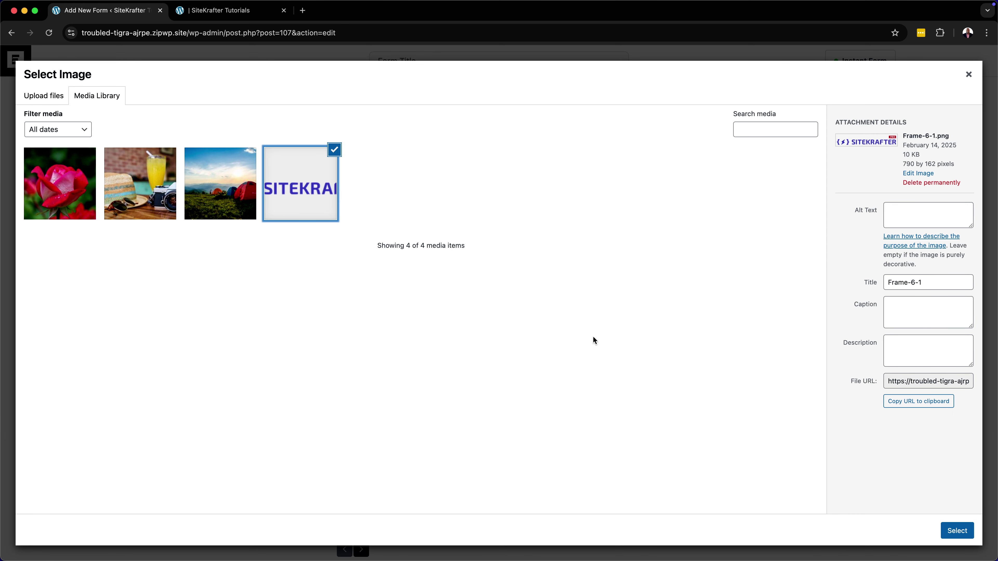
pyautogui.click(963, 536)
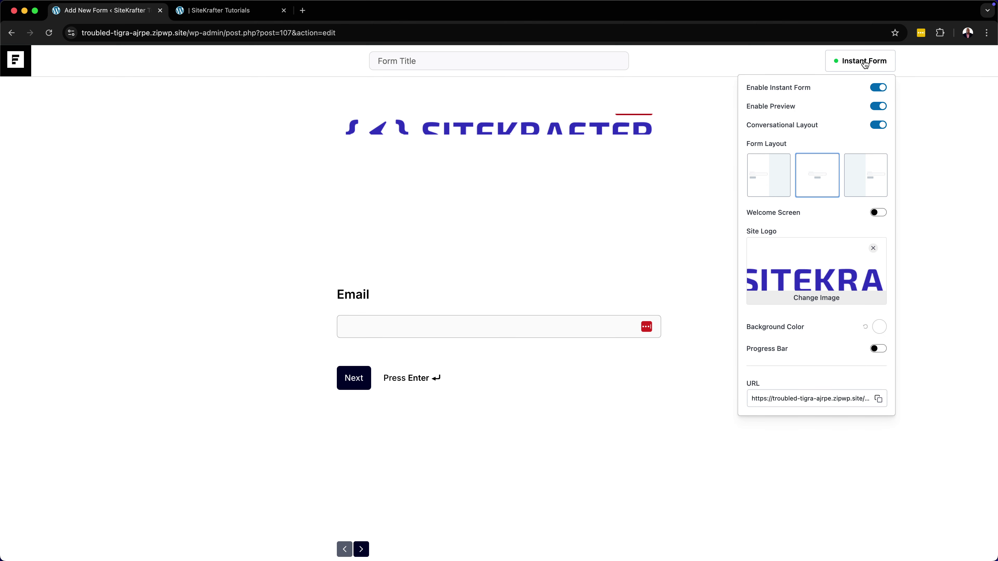
# Turn off the instant form preview, save the form and reload its live page
pyautogui.click(873, 107)
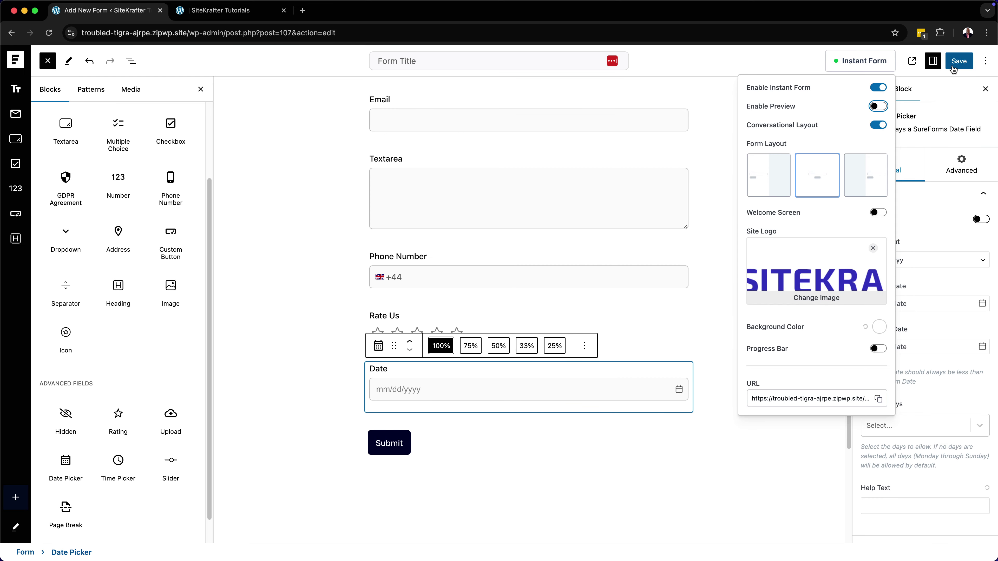
pyautogui.click(959, 61)
pyautogui.click(226, 10)
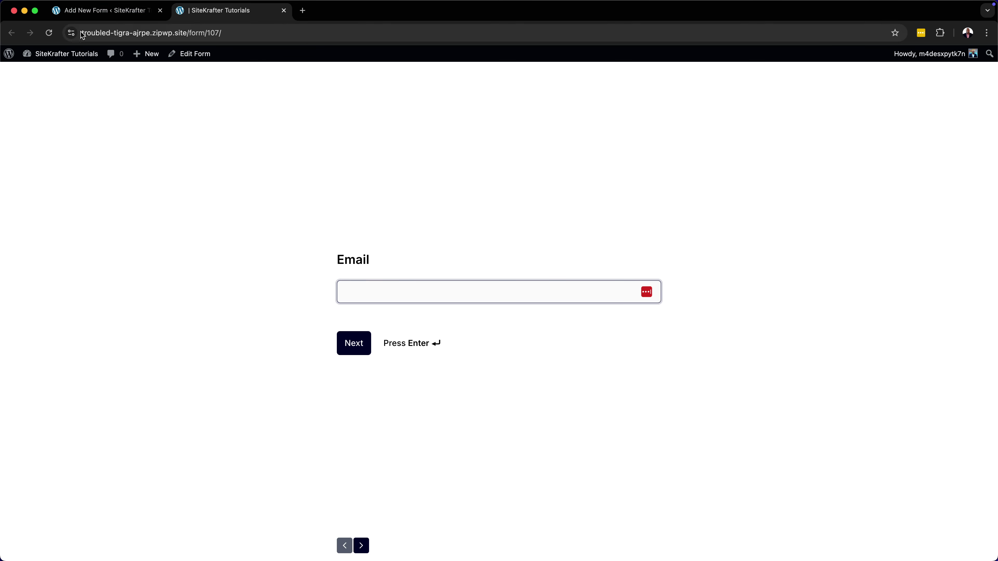
pyautogui.click(53, 37)
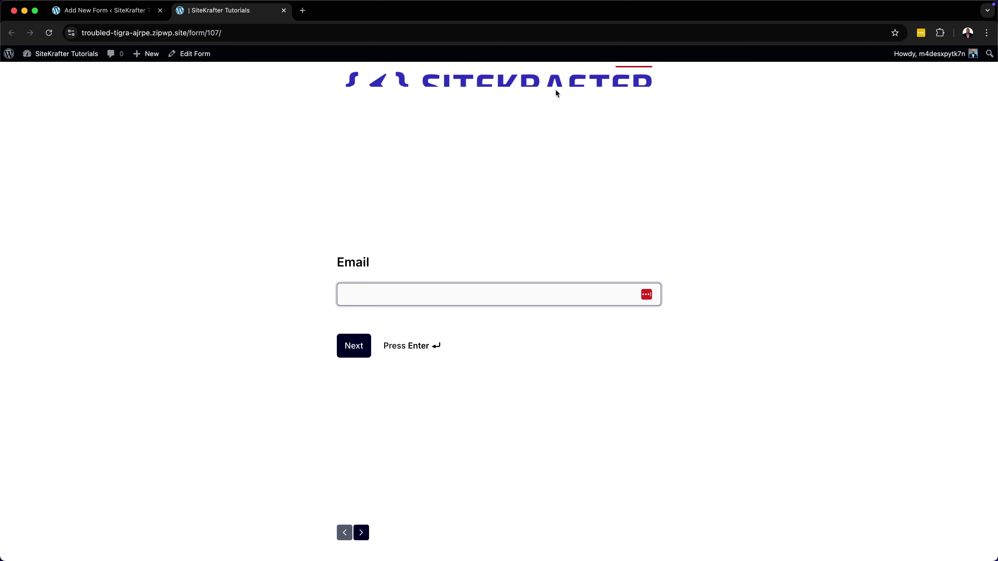
# Return to the form editor and set the instant form's layout to Image on Right
pyautogui.click(138, 14)
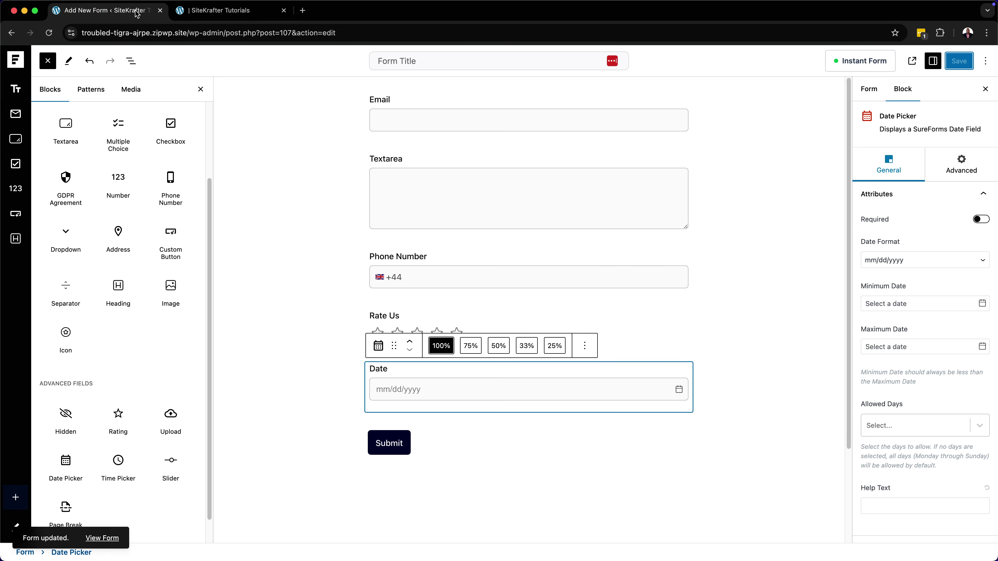
pyautogui.click(868, 63)
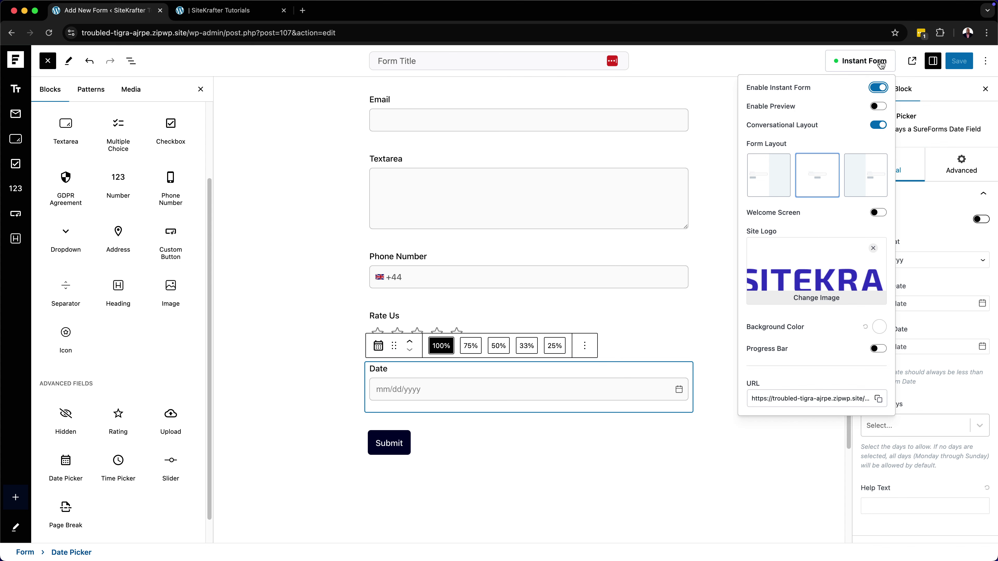
pyautogui.click(773, 186)
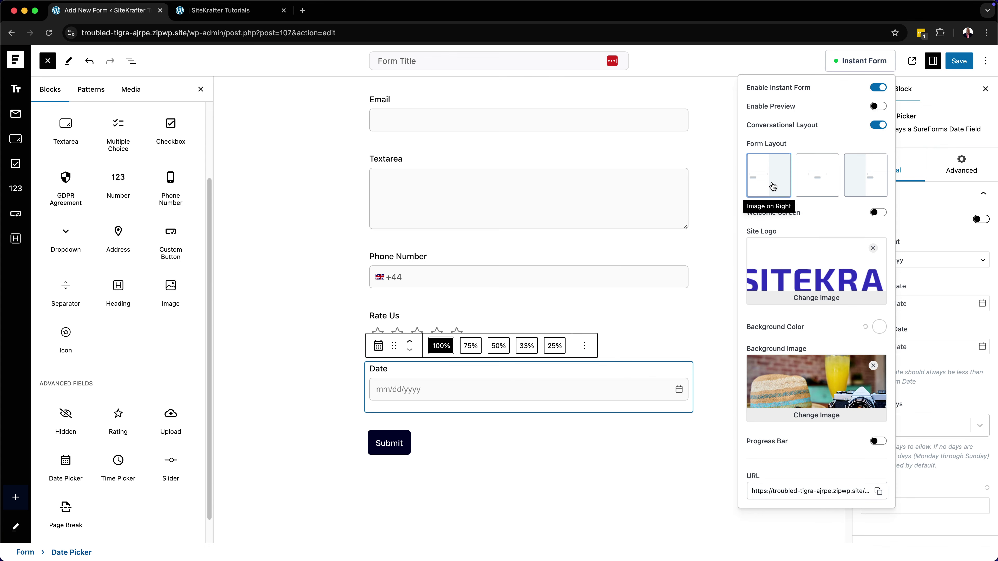
pyautogui.click(713, 90)
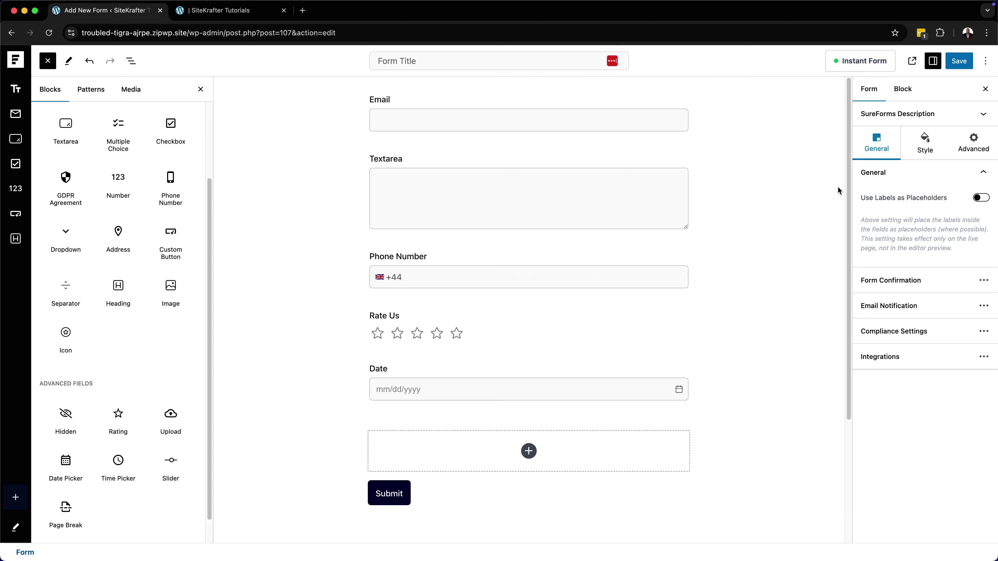
# Examine the Redirect options in the form confirmation settings and restore the Success Message confirmation type
pyautogui.click(944, 282)
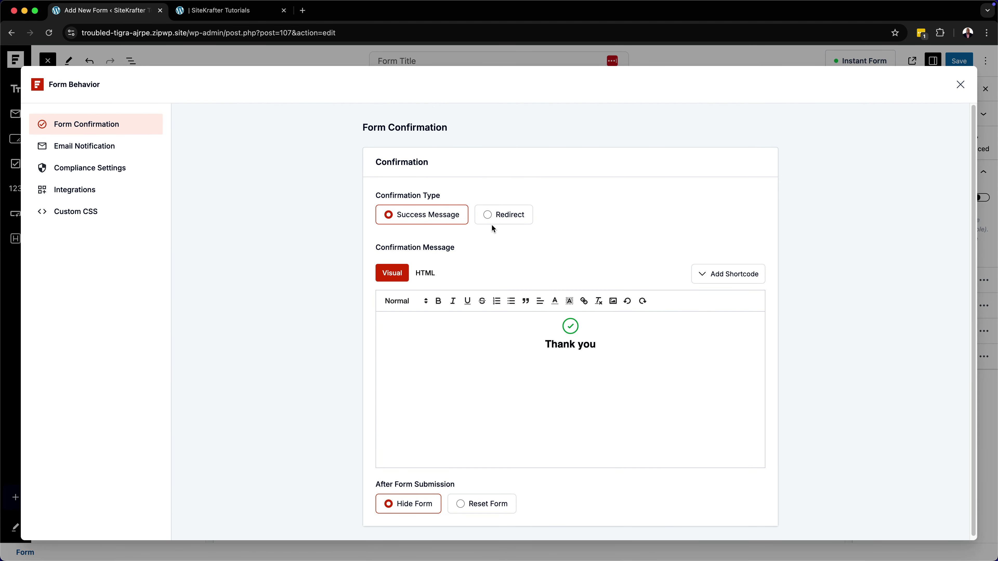
pyautogui.click(489, 216)
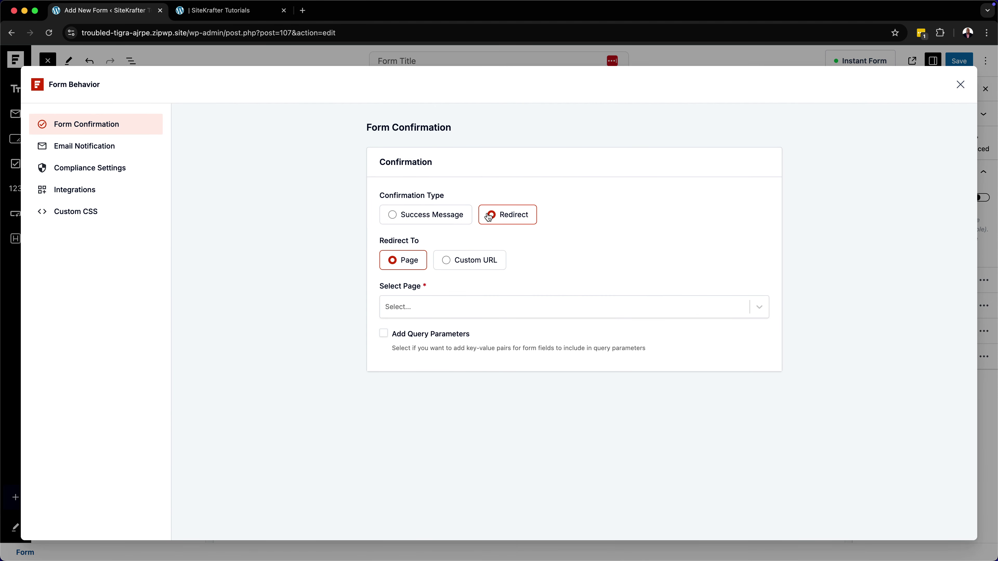
pyautogui.click(436, 217)
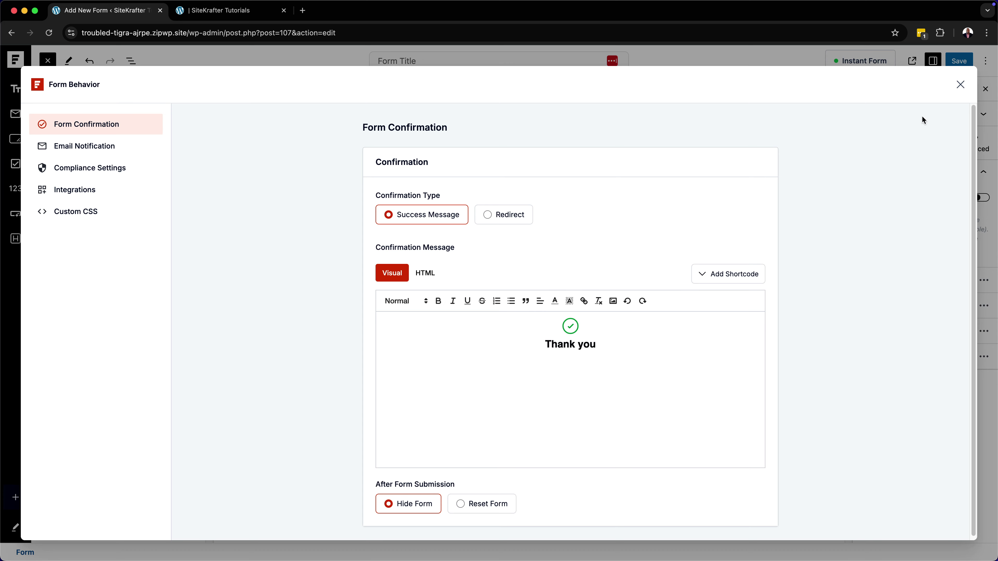
pyautogui.click(961, 85)
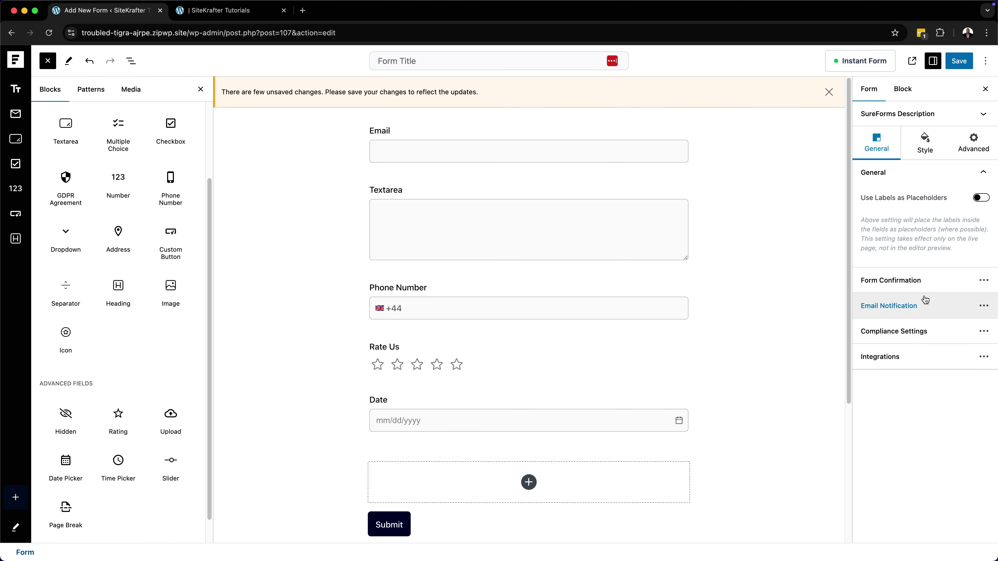
# Review the form's email notification, compliance, integrations and custom CSS settings
pyautogui.click(921, 306)
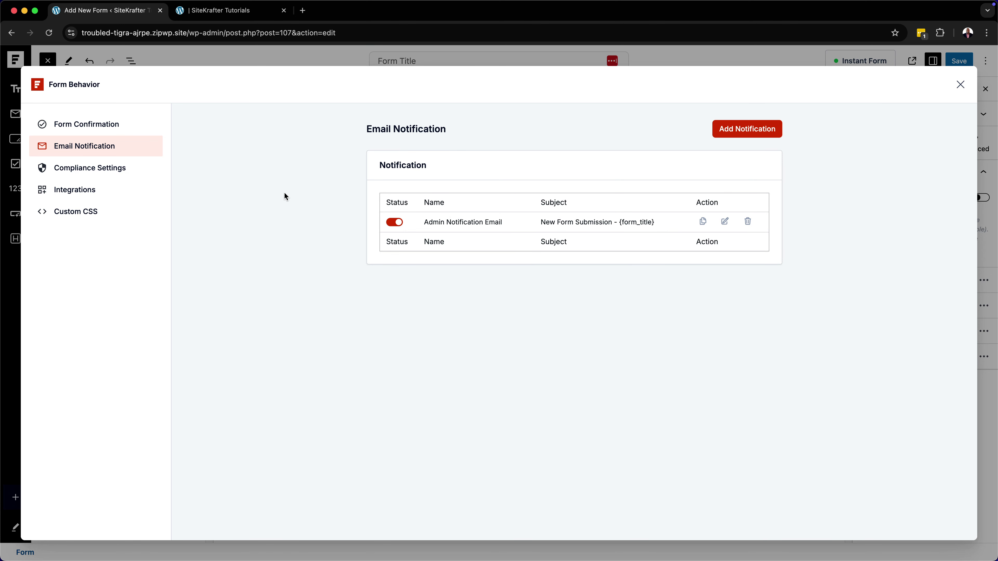
pyautogui.click(119, 169)
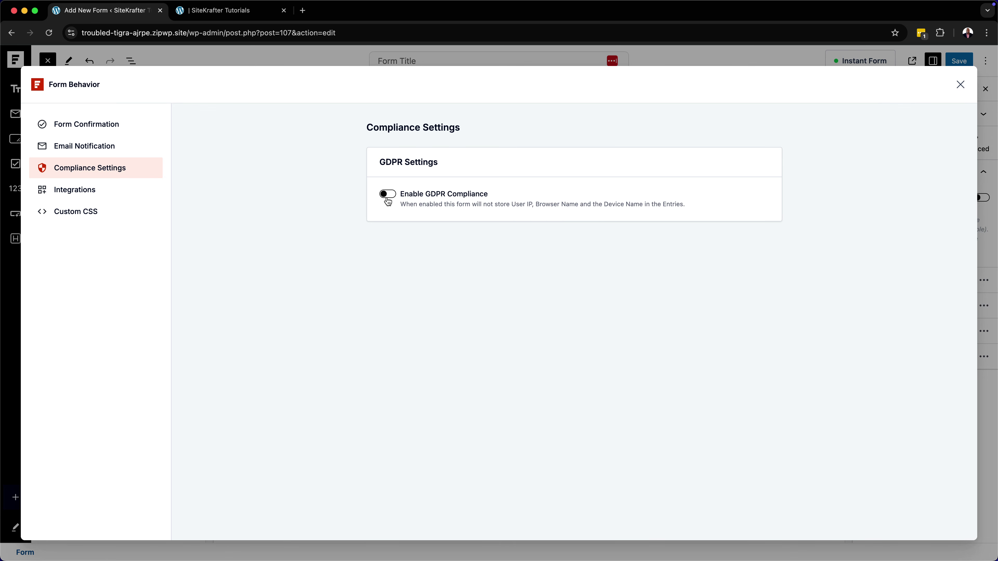
pyautogui.click(106, 194)
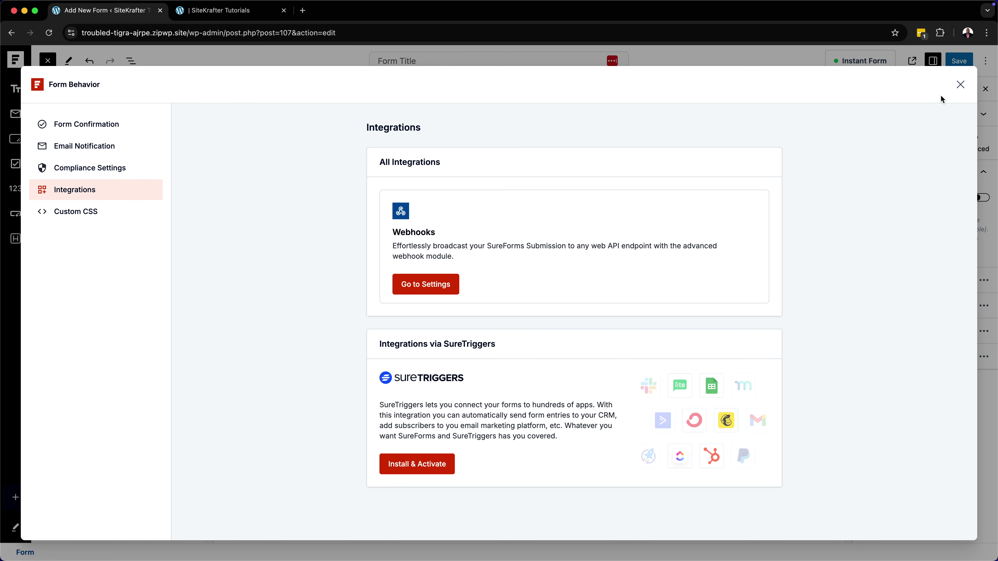
pyautogui.click(103, 215)
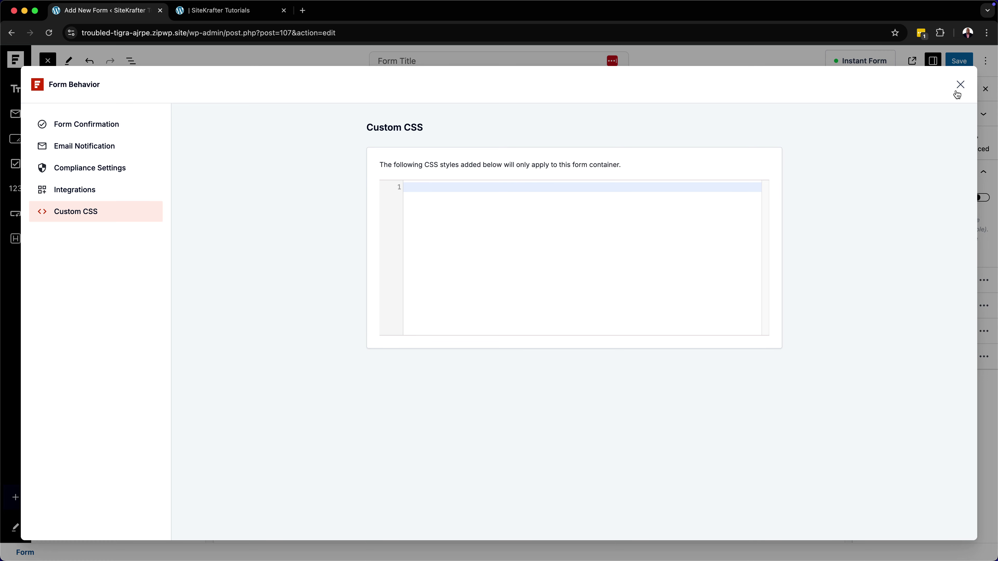
pyautogui.click(962, 85)
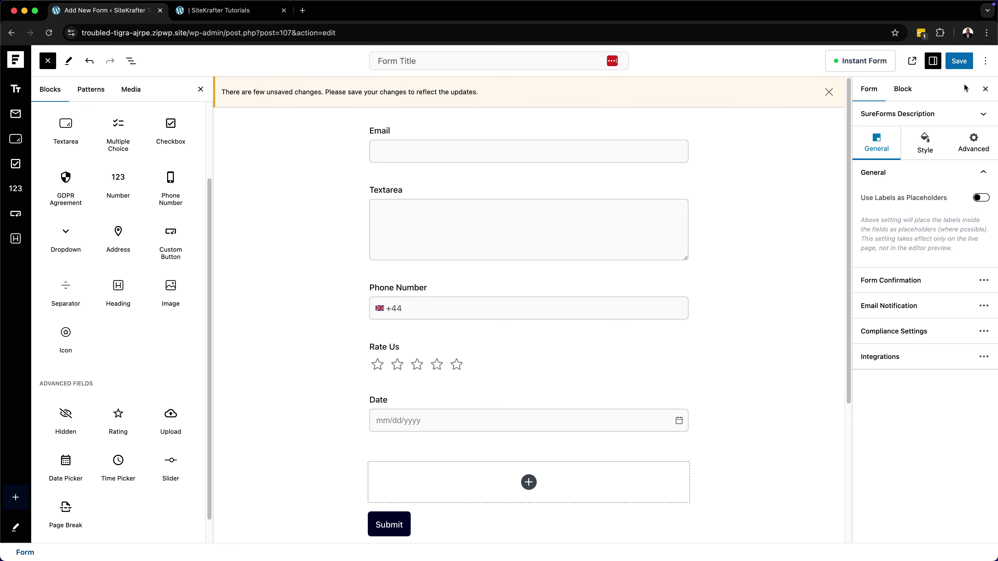
# Save the form and step through the Email and Textarea questions on its live page
pyautogui.click(969, 62)
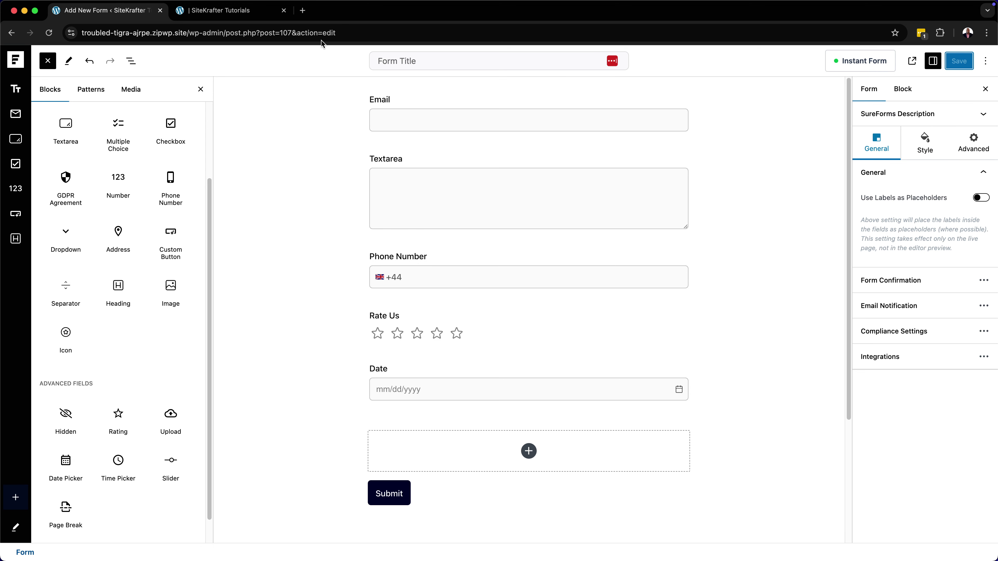
pyautogui.click(251, 12)
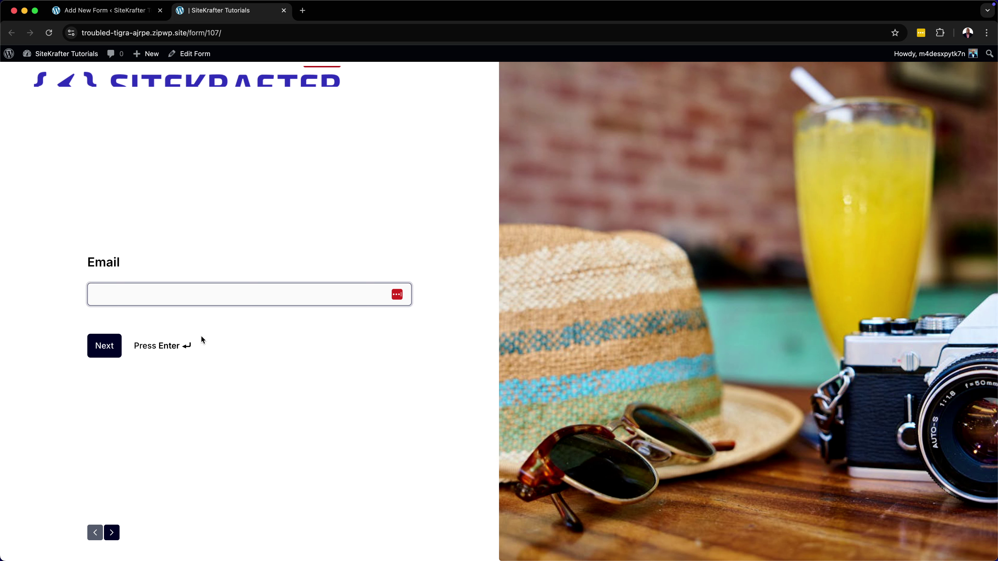
pyautogui.click(106, 345)
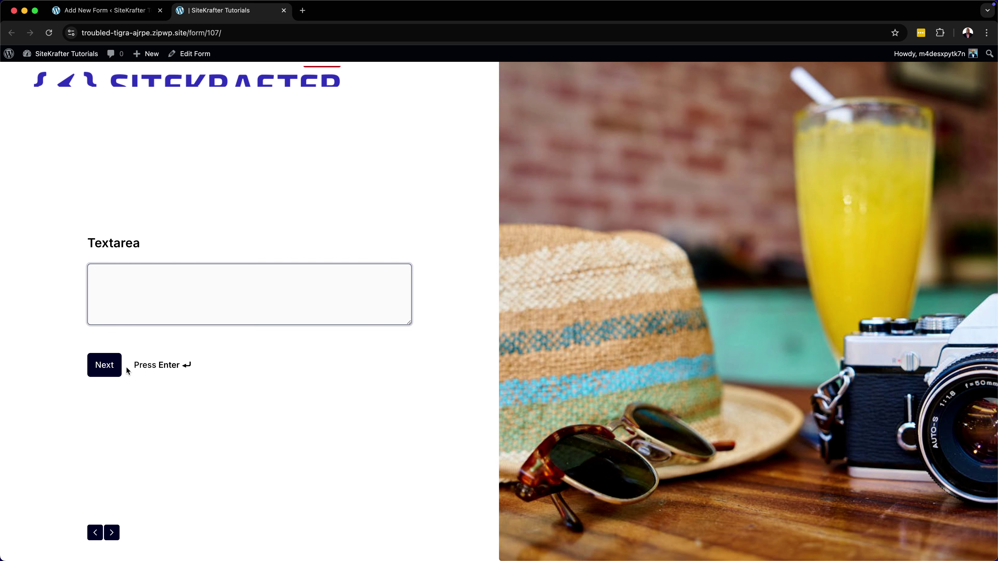
pyautogui.click(112, 364)
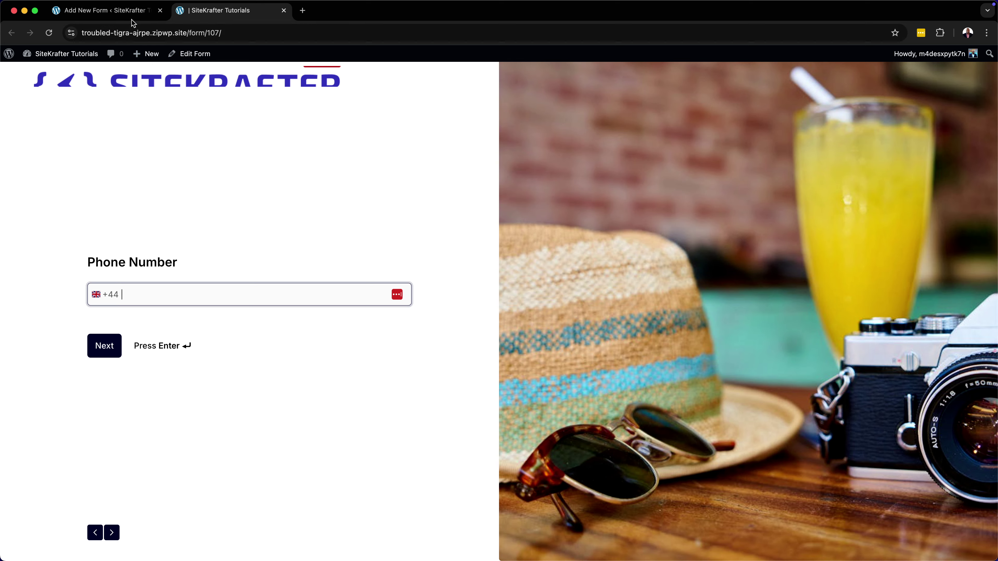
# Return to the form editor and look through the available general and advanced field blocks
pyautogui.click(114, 10)
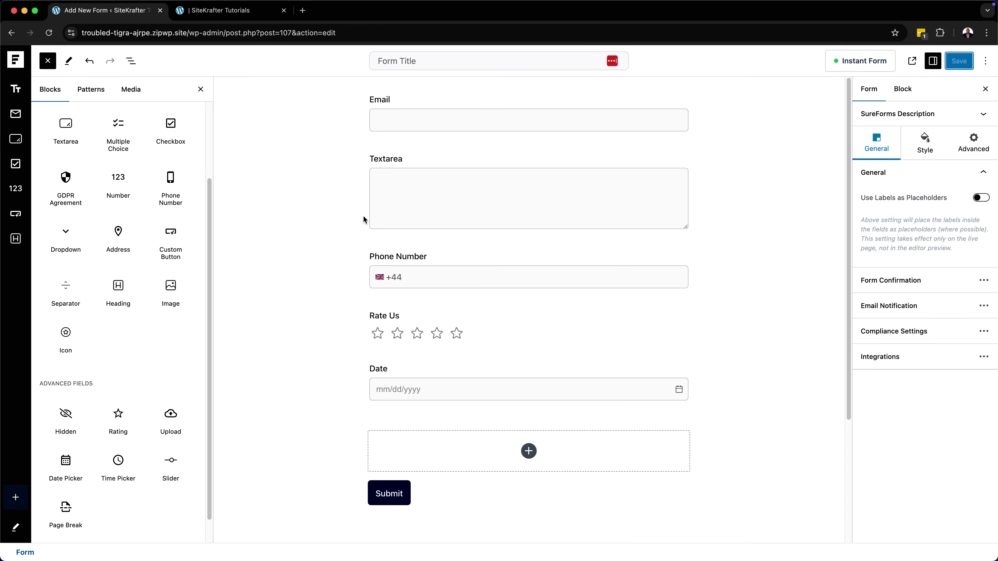
pyautogui.moveTo(118, 130)
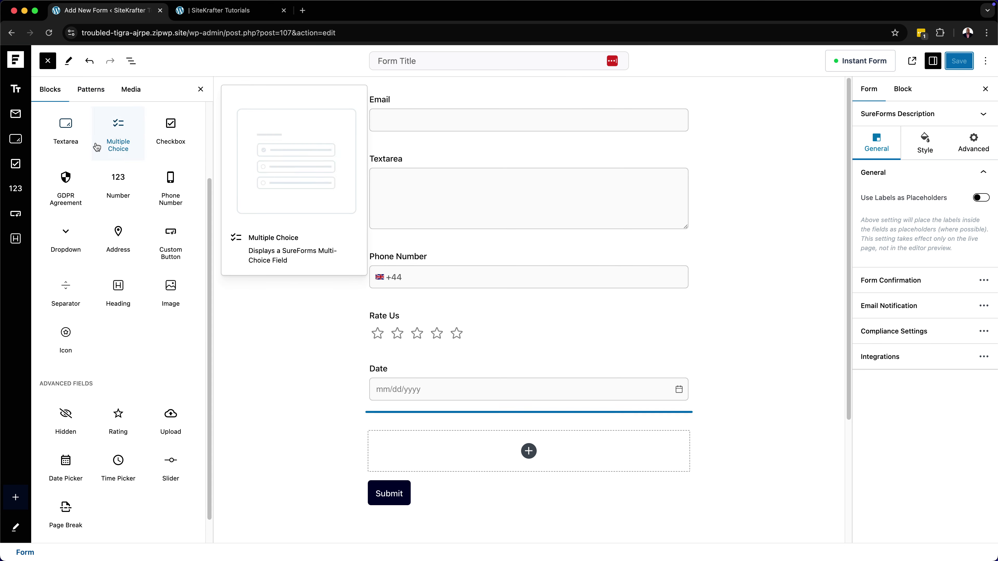
pyautogui.scroll(-2, 132, 345)
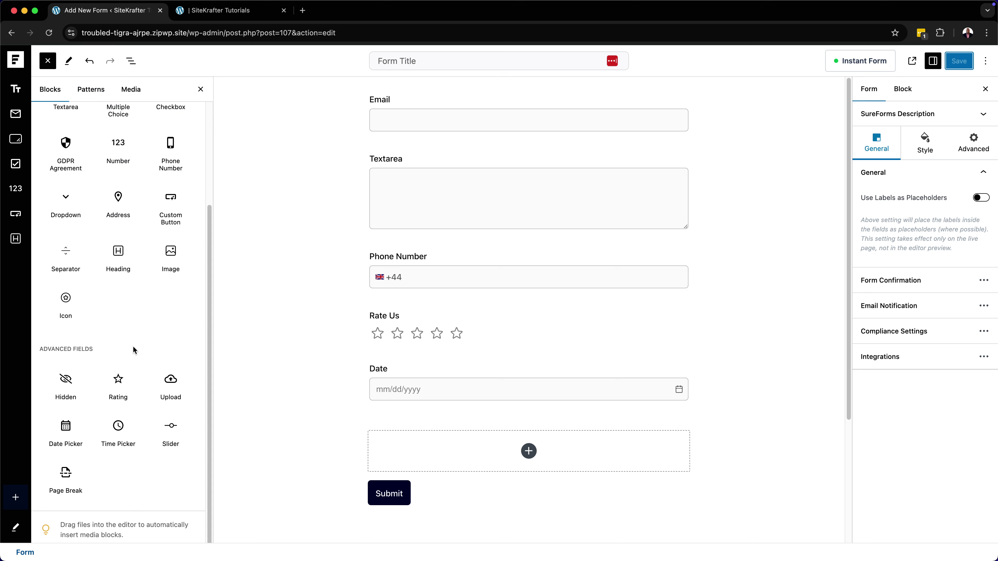
pyautogui.scroll(7, 134, 344)
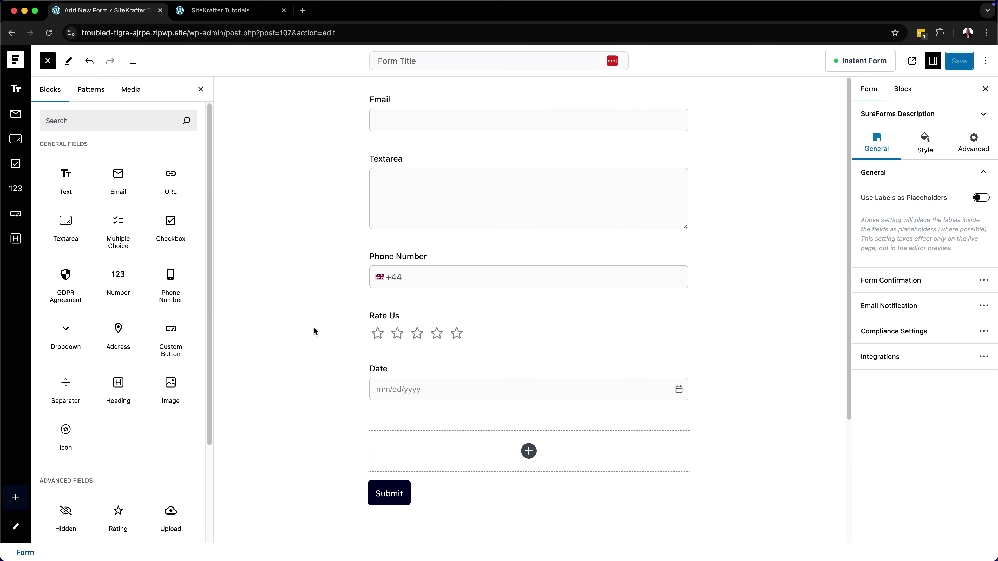